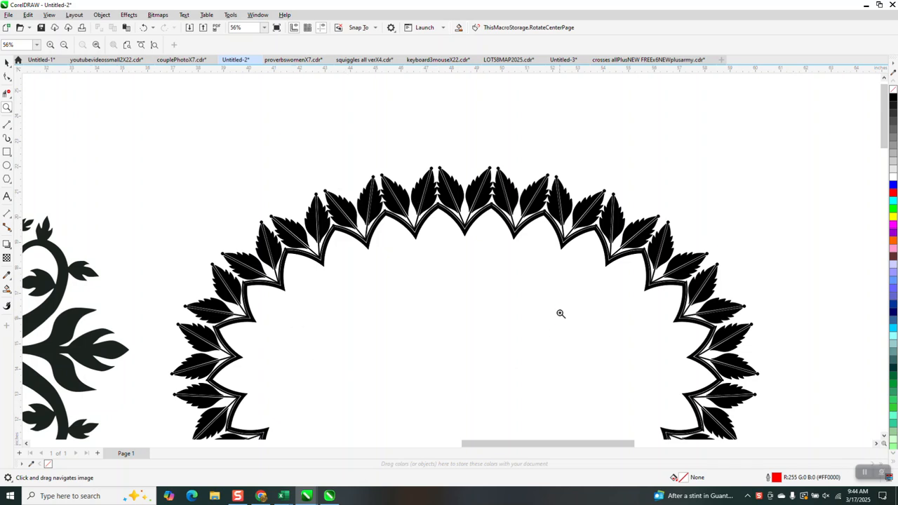
Examine the joins between leaf motifs along the inner border of the black and blue oval frames
{"action": "left_click_drag", "start_coordinate": [430, 196], "coordinate": [456, 223]}
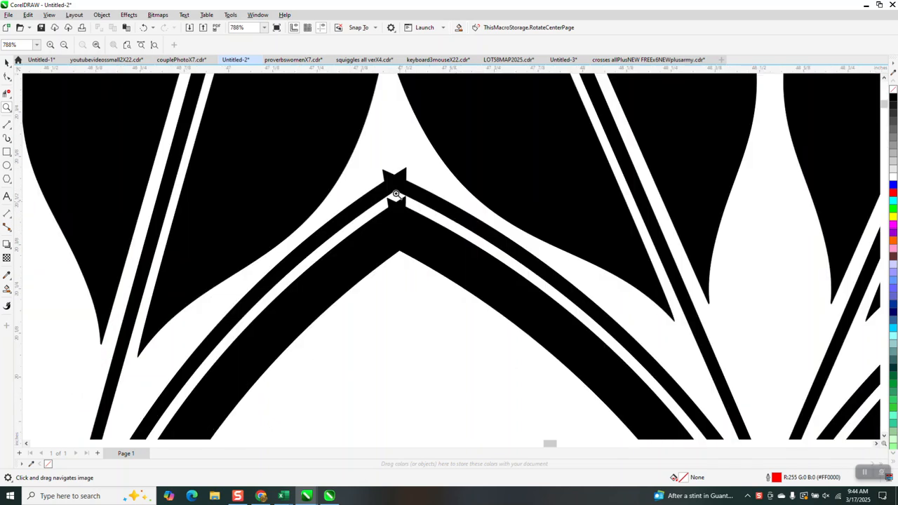
{"action": "left_click_drag", "start_coordinate": [381, 156], "coordinate": [429, 257]}
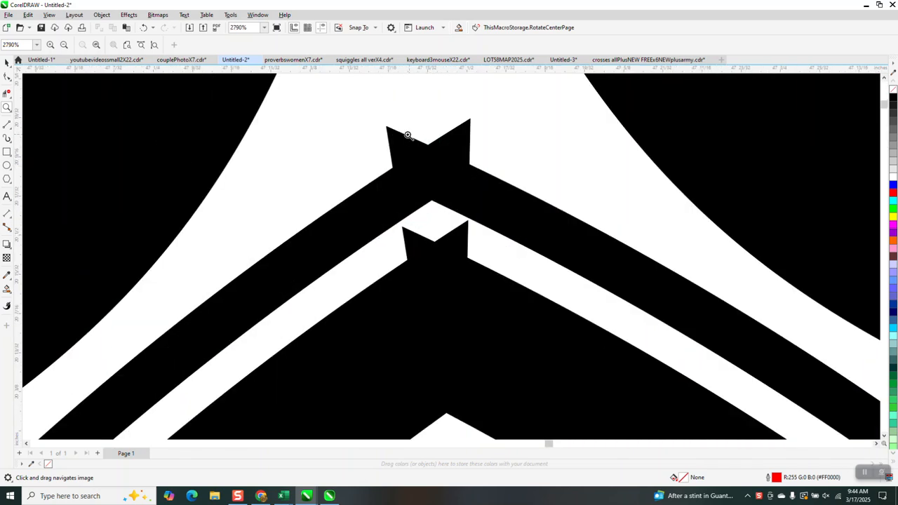
{"action": "scroll", "coordinate": [428, 149], "scroll_direction": "down", "scroll_amount": 2}
{"action": "scroll", "coordinate": [428, 152], "scroll_direction": "down", "scroll_amount": 5}
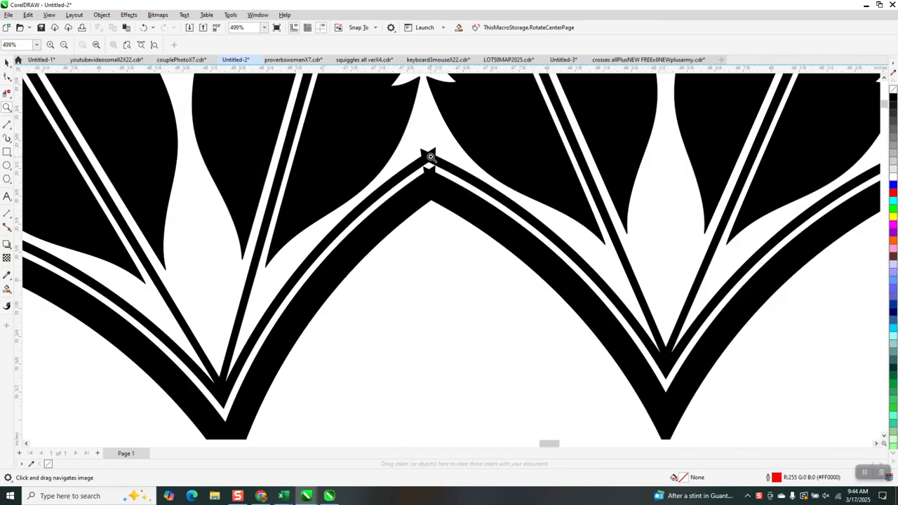
{"action": "scroll", "coordinate": [427, 145], "scroll_direction": "down", "scroll_amount": 4}
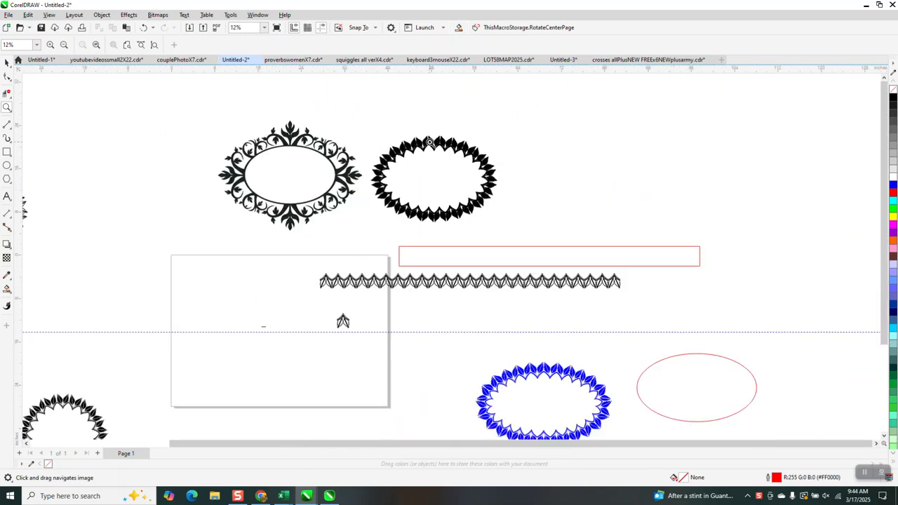
{"action": "scroll", "coordinate": [515, 291], "scroll_direction": "up", "scroll_amount": 5}
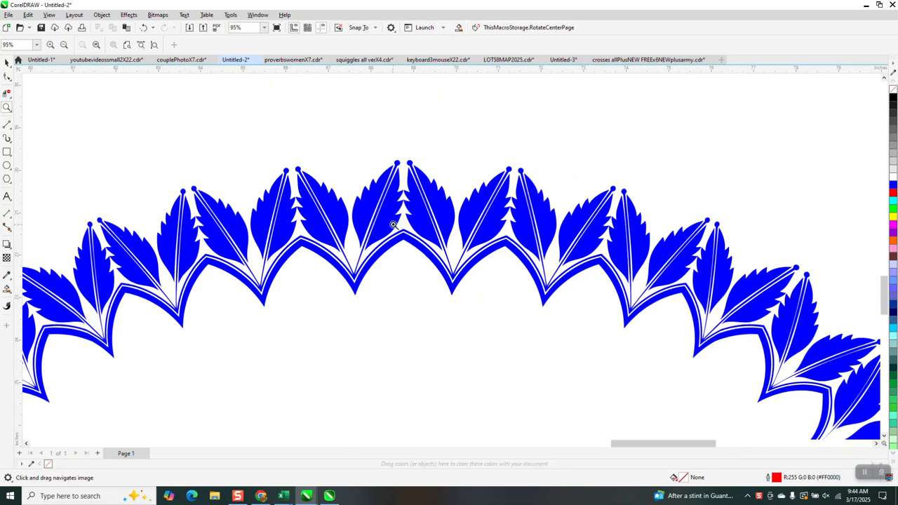
{"action": "scroll", "coordinate": [421, 243], "scroll_direction": "up", "scroll_amount": 4}
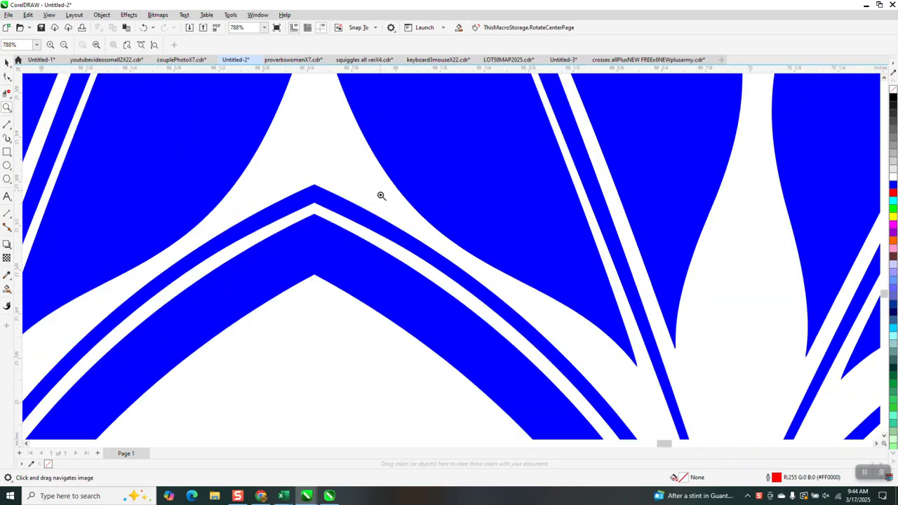
{"action": "scroll", "coordinate": [381, 191], "scroll_direction": "down", "scroll_amount": 6}
{"action": "scroll", "coordinate": [446, 162], "scroll_direction": "down", "scroll_amount": 2}
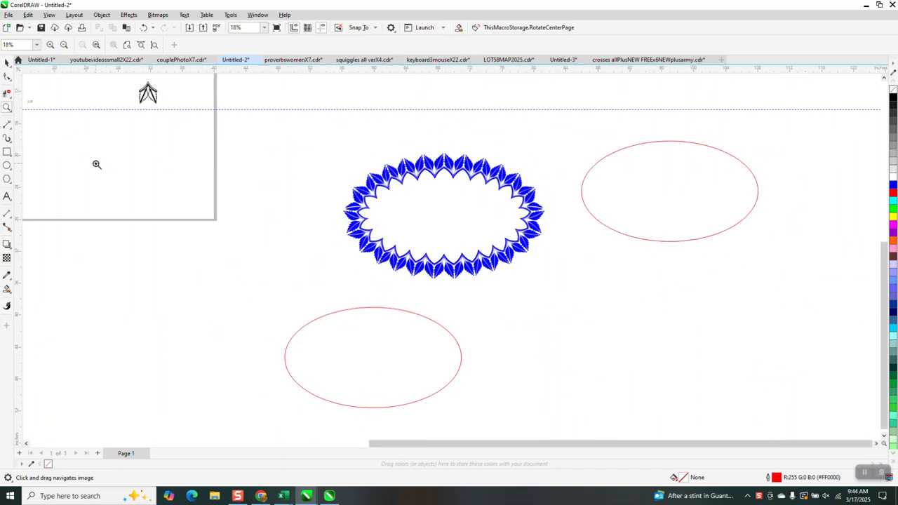
Center the lower red ellipse on the page and move the single leaf motif clear of it, off the page
{"action": "left_click", "coordinate": [7, 62]}
{"action": "scroll", "coordinate": [349, 259], "scroll_direction": "down", "scroll_amount": 1}
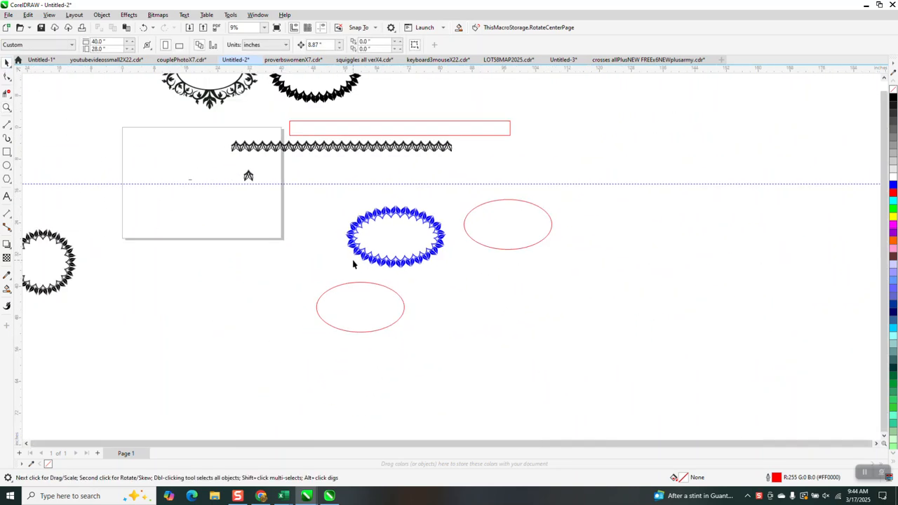
{"action": "left_click", "coordinate": [358, 283]}
{"action": "key", "text": "p"}
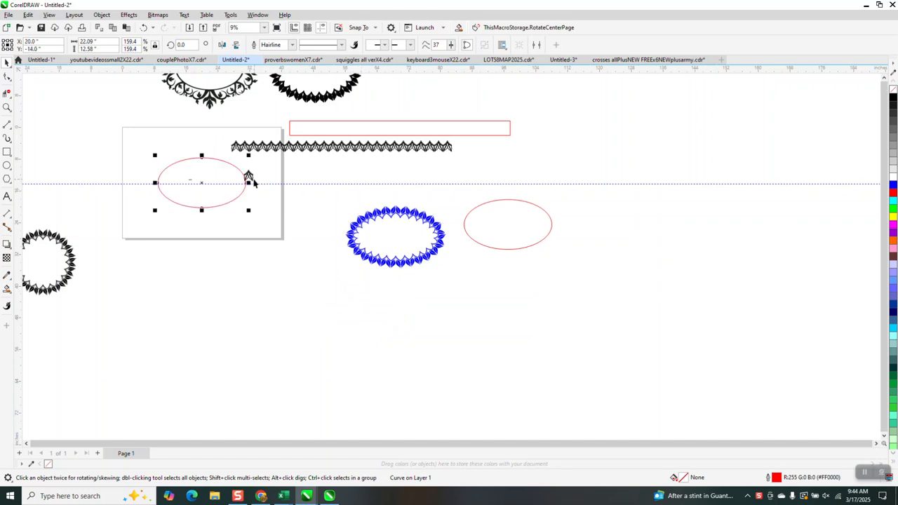
{"action": "left_click_drag", "start_coordinate": [248, 175], "coordinate": [304, 173]}
Duplicate the single leaf motif and snap the copy's left border node to the original's right border end
{"action": "left_click", "coordinate": [7, 106]}
{"action": "left_click_drag", "start_coordinate": [233, 136], "coordinate": [267, 157]}
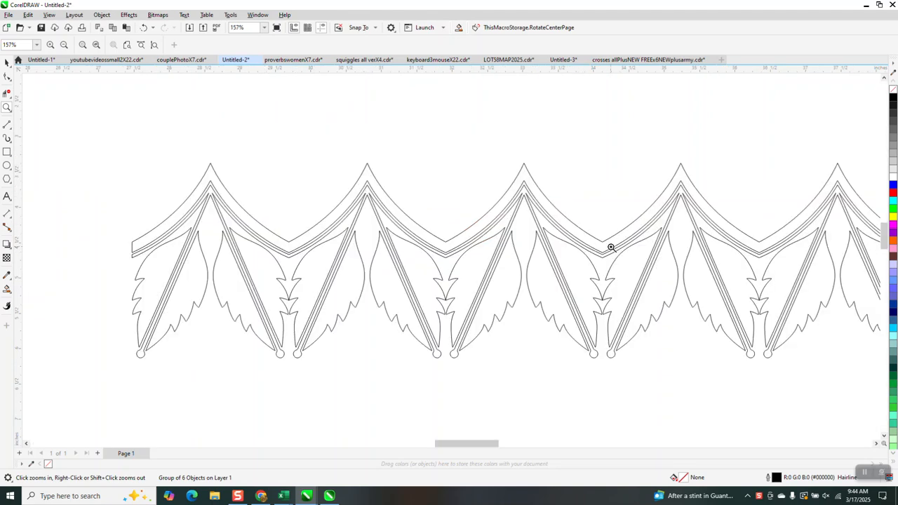
{"action": "scroll", "coordinate": [336, 156], "scroll_direction": "down", "scroll_amount": 5}
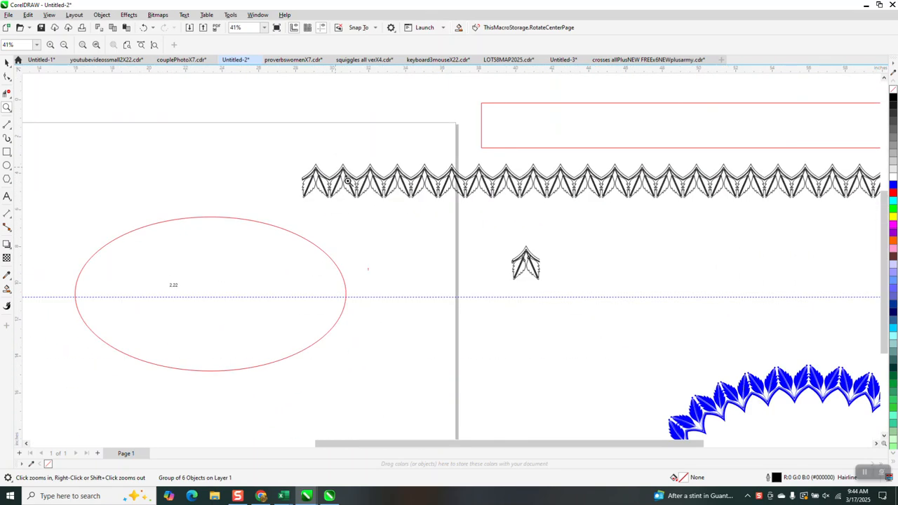
{"action": "scroll", "coordinate": [347, 181], "scroll_direction": "down", "scroll_amount": 1}
{"action": "left_click_drag", "start_coordinate": [443, 215], "coordinate": [587, 321]}
{"action": "left_click_drag", "start_coordinate": [361, 149], "coordinate": [493, 276]}
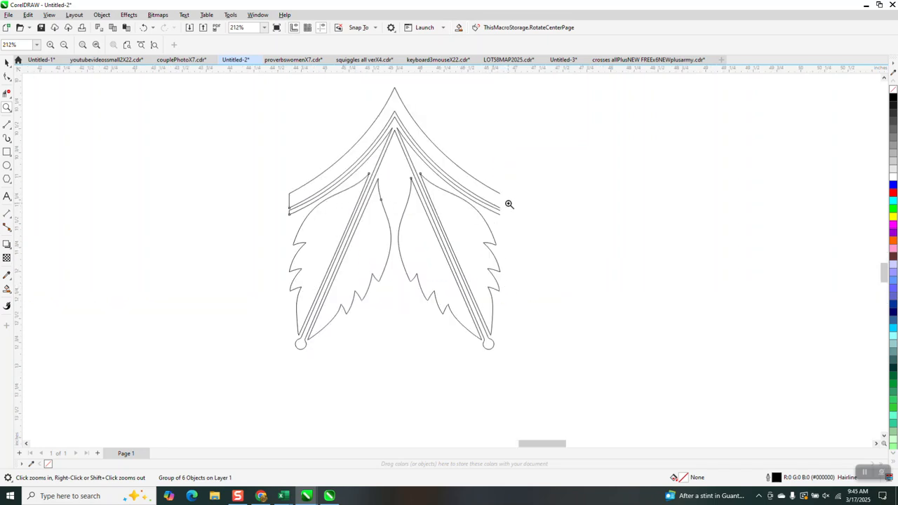
{"action": "left_click", "coordinate": [7, 63]}
{"action": "scroll", "coordinate": [303, 176], "scroll_direction": "down", "scroll_amount": 2}
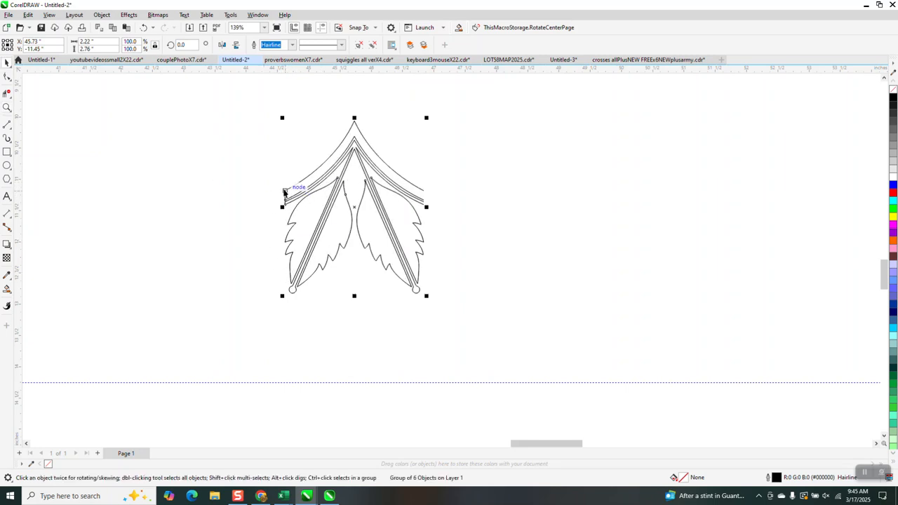
{"action": "left_click", "coordinate": [284, 191]}
{"action": "left_click", "coordinate": [286, 191]}
{"action": "left_click_drag", "start_coordinate": [285, 190], "coordinate": [467, 223]}
Delete the leftover vertical segments at the join between the two leaf motifs with Virtual Segment Delete
{"action": "left_click", "coordinate": [5, 109]}
{"action": "left_click", "coordinate": [7, 94]}
{"action": "left_click", "coordinate": [292, 256]}
{"action": "left_click", "coordinate": [292, 193]}
{"action": "scroll", "coordinate": [316, 193], "scroll_direction": "down", "scroll_amount": 5}
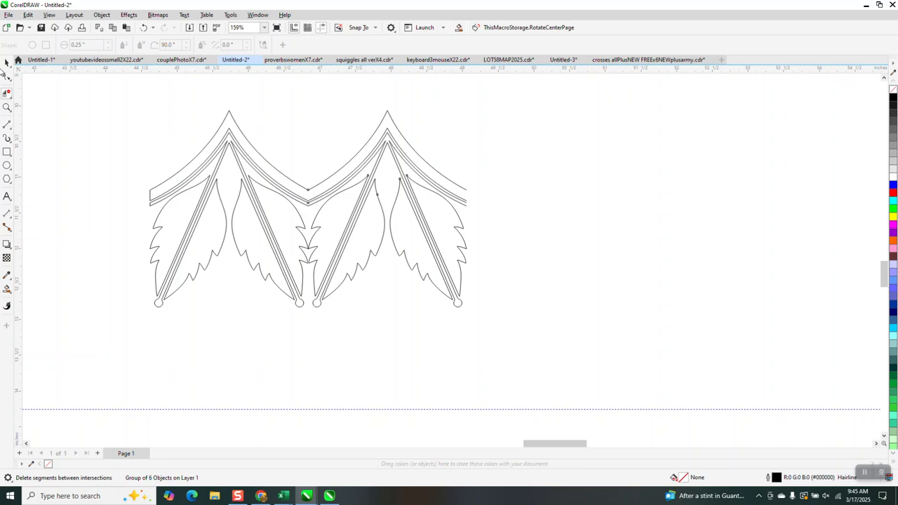
Group the two joined motifs and snap a duplicate of the group onto their right border end
{"action": "left_click", "coordinate": [7, 62]}
{"action": "left_click_drag", "start_coordinate": [114, 91], "coordinate": [619, 385]}
{"action": "key", "text": "ctrl+g"}
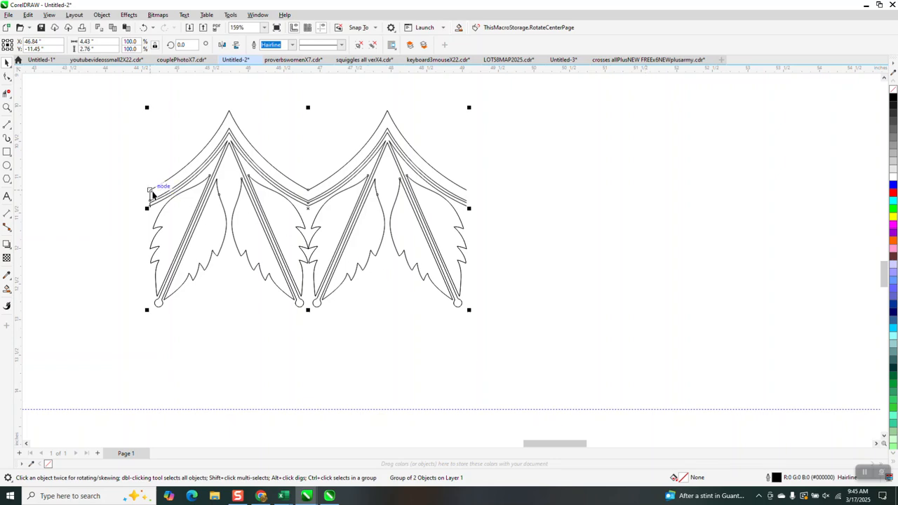
{"action": "left_click_drag", "start_coordinate": [152, 192], "coordinate": [466, 193]}
Delete the leftover vertical segments in the border where the two motif pairs meet
{"action": "left_click", "coordinate": [8, 93]}
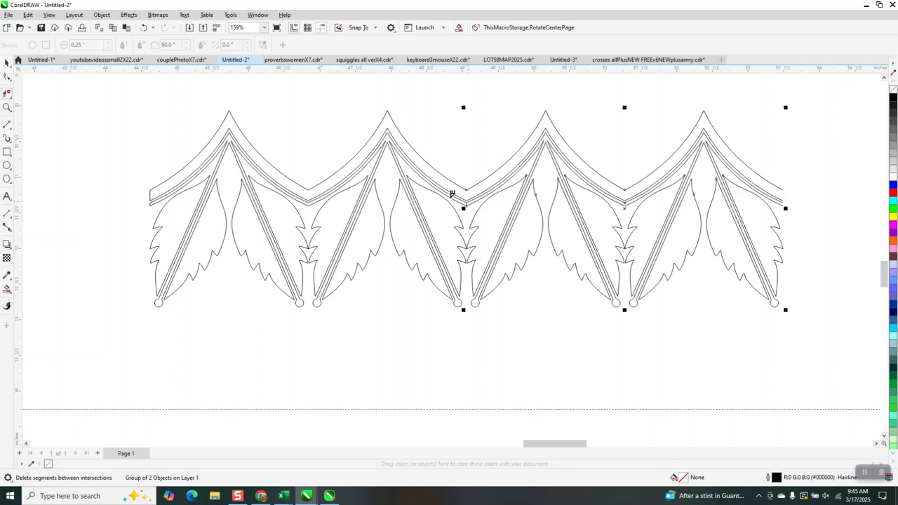
{"action": "left_click", "coordinate": [7, 107]}
{"action": "left_click_drag", "start_coordinate": [420, 188], "coordinate": [499, 237]}
{"action": "left_click", "coordinate": [7, 93]}
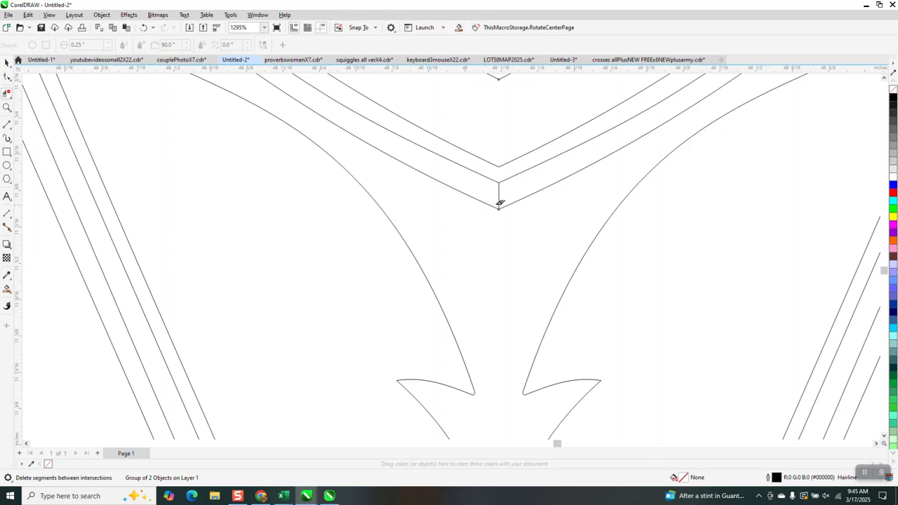
{"action": "scroll", "coordinate": [418, 226], "scroll_direction": "down", "scroll_amount": 8}
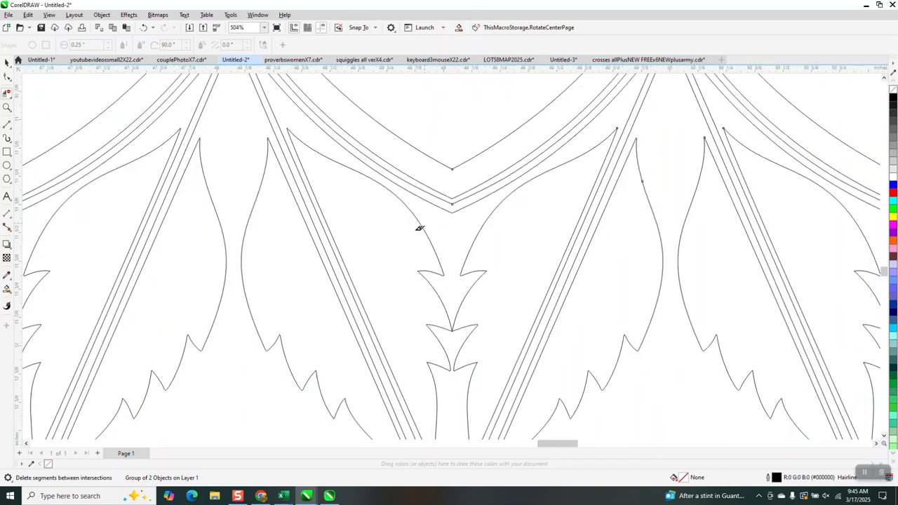
Select the red ellipse on the page and display its curve properties to check the curve length
{"action": "left_click", "coordinate": [7, 63]}
{"action": "left_click", "coordinate": [71, 197]}
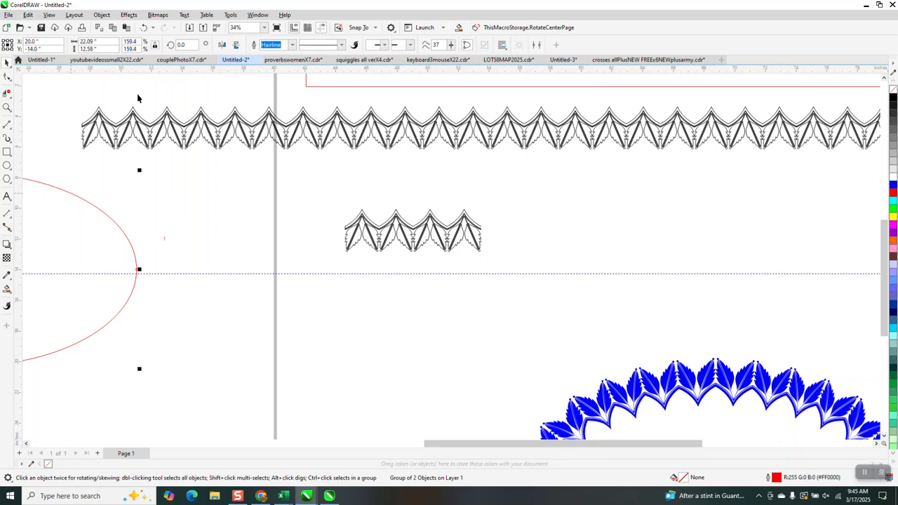
{"action": "left_click", "coordinate": [252, 16]}
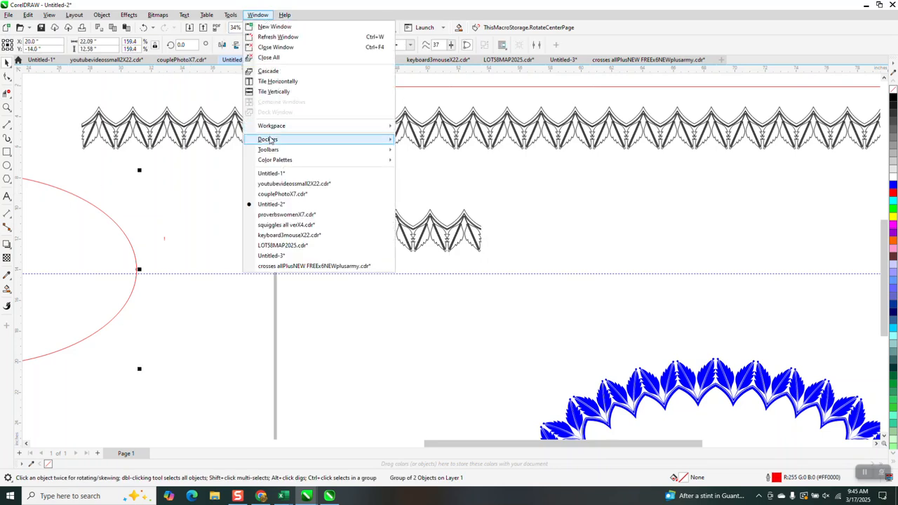
{"action": "mouse_move", "coordinate": [296, 141]}
{"action": "left_click", "coordinate": [419, 96]}
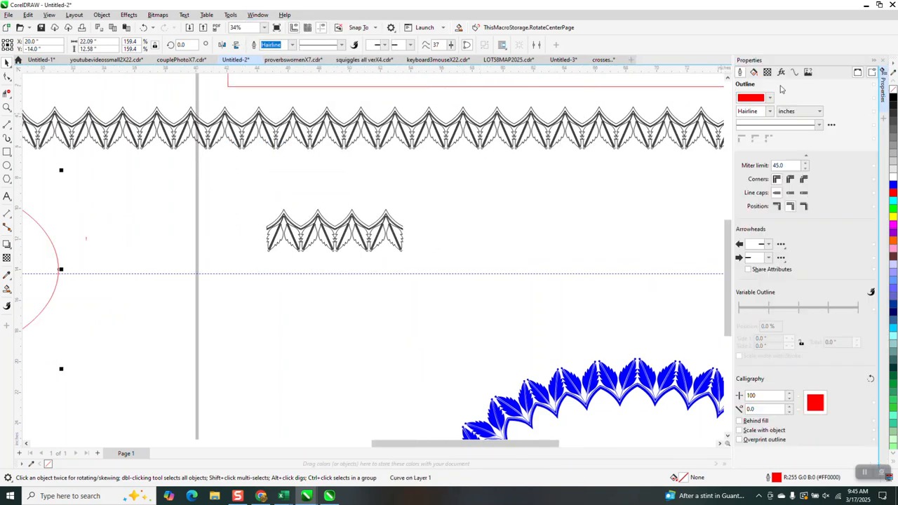
{"action": "left_click", "coordinate": [795, 73]}
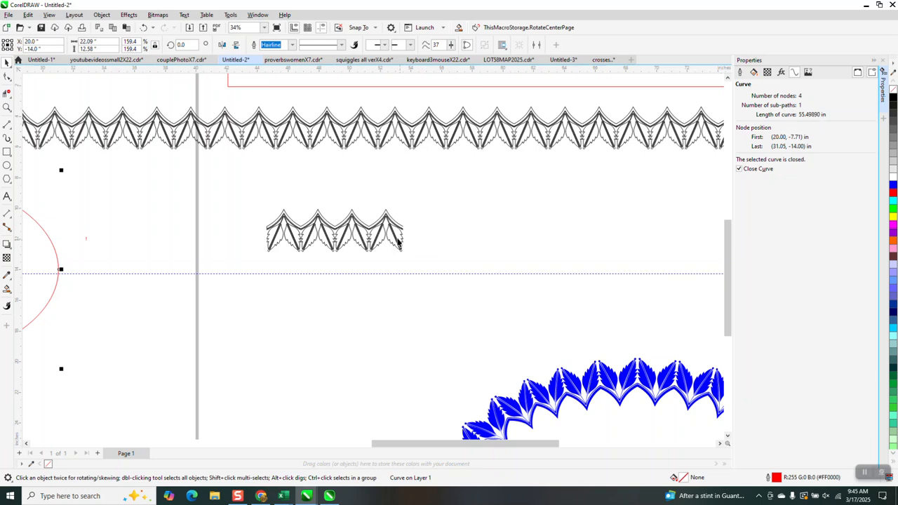
Duplicate the four-motif strip and snap the copy's left border node to the strip's right border end
{"action": "left_click_drag", "start_coordinate": [251, 191], "coordinate": [477, 302]}
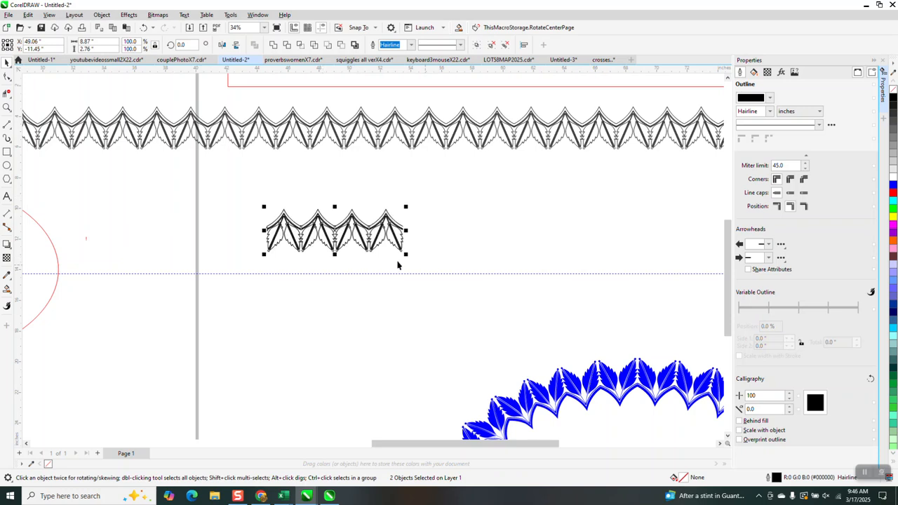
{"action": "left_click_drag", "start_coordinate": [267, 228], "coordinate": [450, 269]}
{"action": "left_click", "coordinate": [7, 107]}
{"action": "left_click_drag", "start_coordinate": [232, 158], "coordinate": [422, 364]}
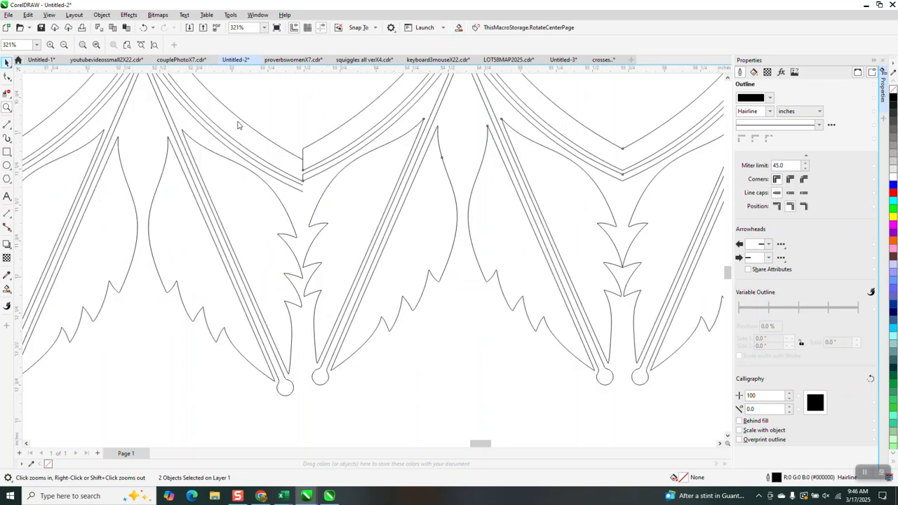
{"action": "key", "text": "space"}
{"action": "left_click_drag", "start_coordinate": [303, 148], "coordinate": [302, 159]}
Remove the leftover vertical segments at the join between the two four-motif strips
{"action": "left_click", "coordinate": [8, 91]}
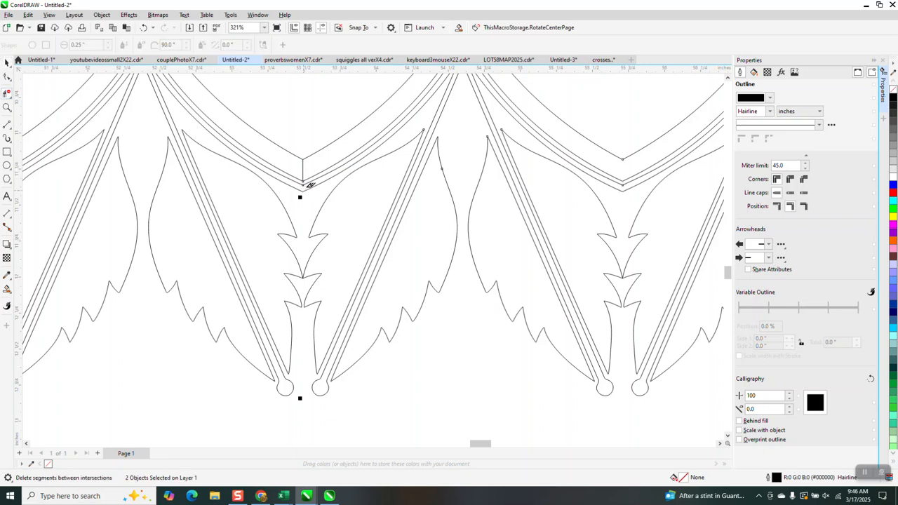
{"action": "scroll", "coordinate": [306, 168], "scroll_direction": "down", "scroll_amount": 3}
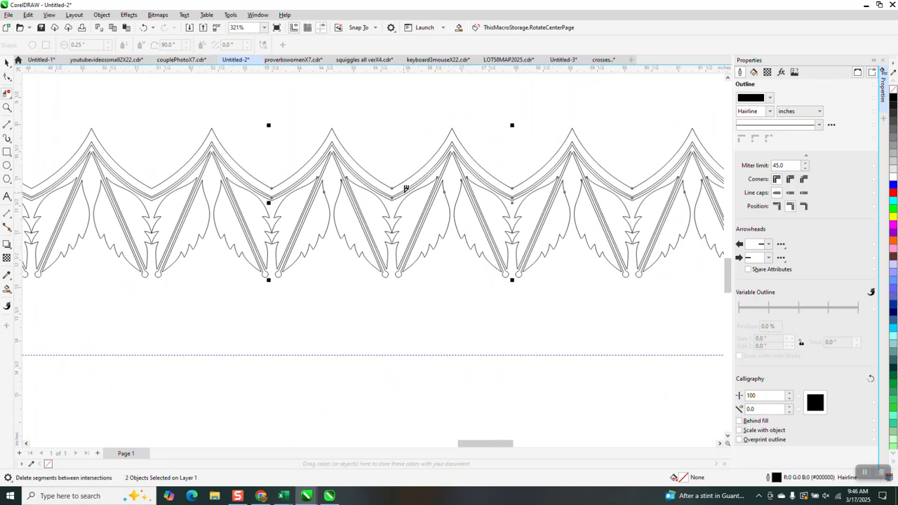
{"action": "scroll", "coordinate": [700, 195], "scroll_direction": "down", "scroll_amount": 3}
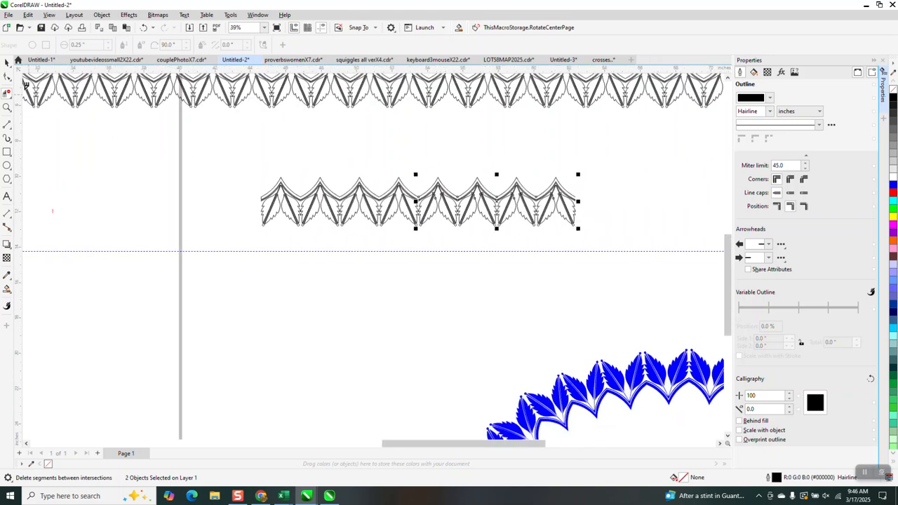
Group the eight-motif strip and snap a duplicate of it onto its right end
{"action": "left_click", "coordinate": [7, 62]}
{"action": "left_click_drag", "start_coordinate": [210, 144], "coordinate": [631, 292]}
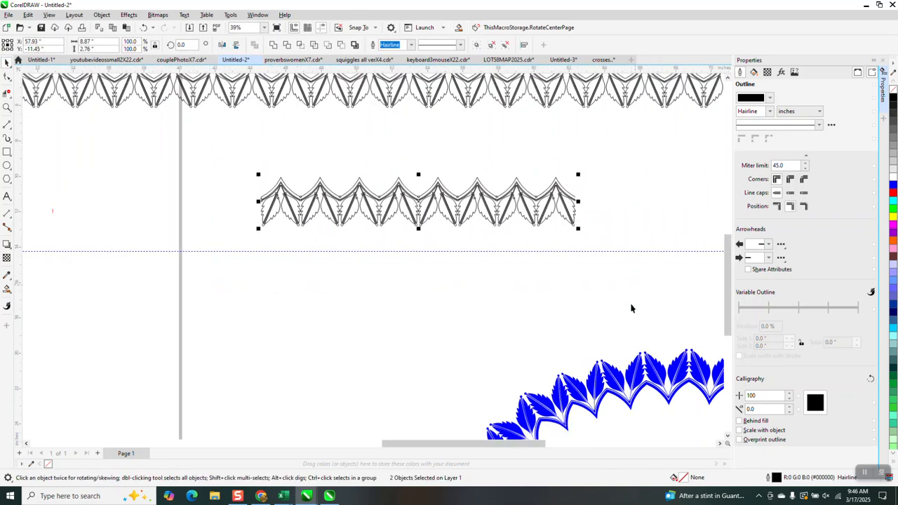
{"action": "key", "text": "ctrl+g"}
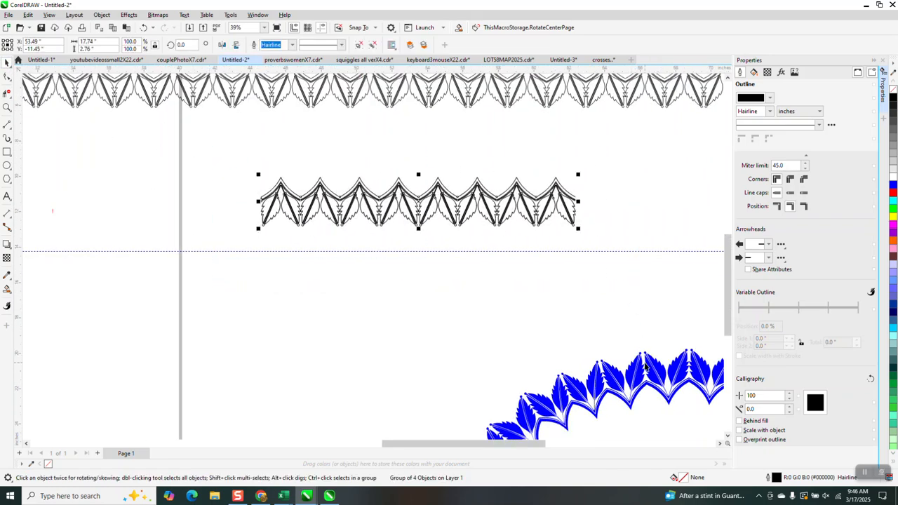
{"action": "left_click_drag", "start_coordinate": [260, 202], "coordinate": [575, 208]}
Find the join in the middle of the sixteen-motif strip and delete its leftover vertical segments
{"action": "scroll", "coordinate": [308, 272], "scroll_direction": "down", "scroll_amount": 3}
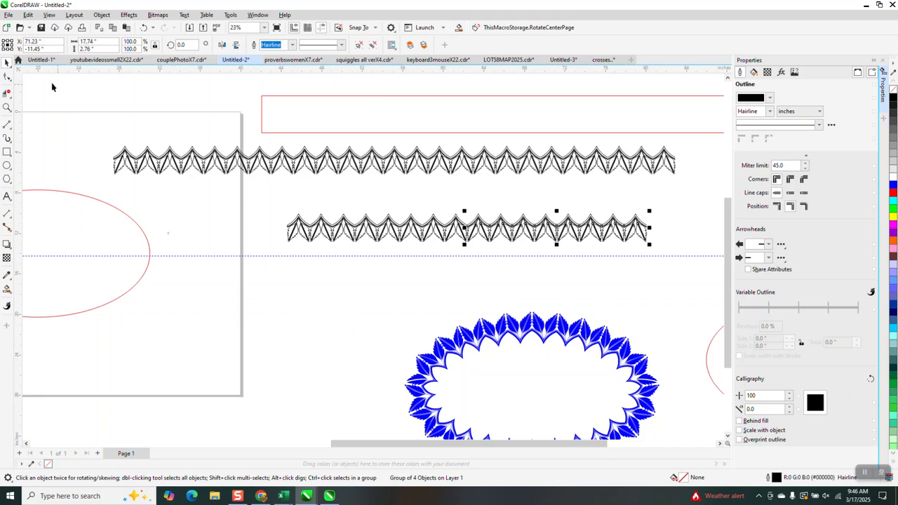
{"action": "left_click", "coordinate": [7, 107]}
{"action": "left_click_drag", "start_coordinate": [494, 206], "coordinate": [600, 266]}
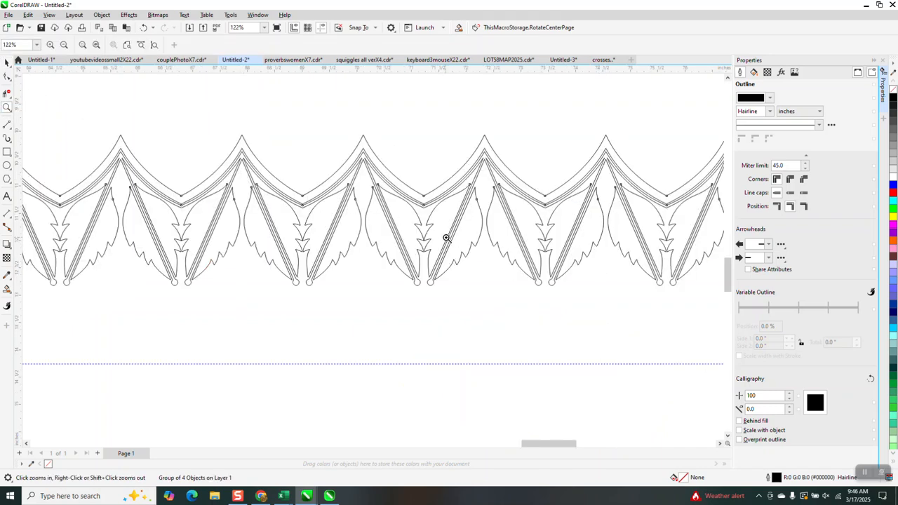
{"action": "scroll", "coordinate": [447, 240], "scroll_direction": "down", "scroll_amount": 4}
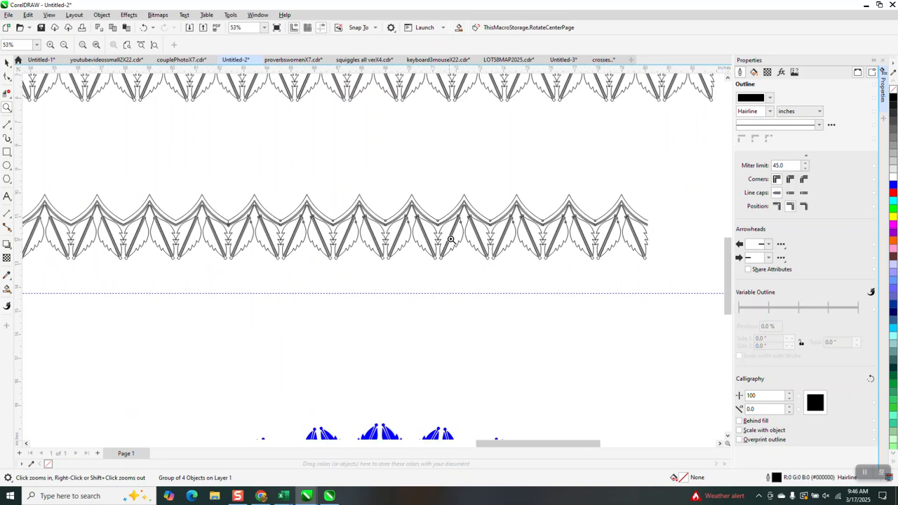
{"action": "left_click_drag", "start_coordinate": [237, 178], "coordinate": [364, 292]}
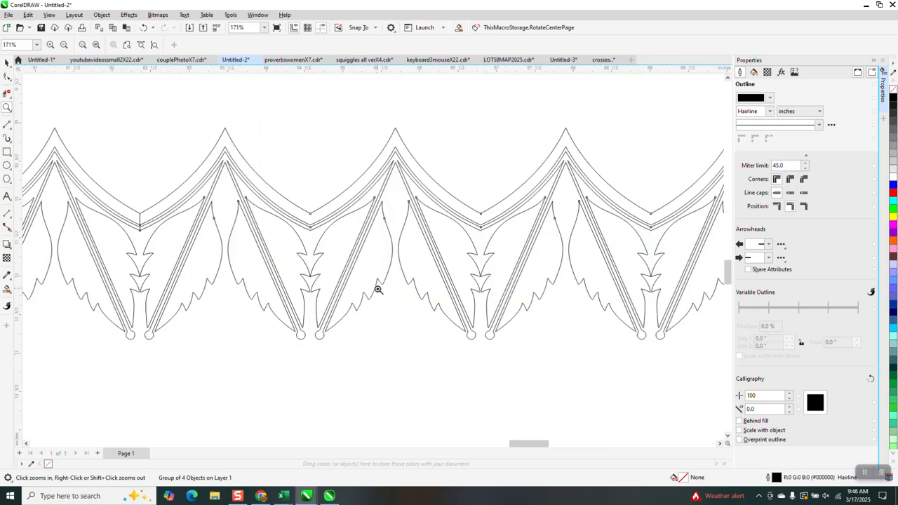
{"action": "left_click_drag", "start_coordinate": [85, 205], "coordinate": [172, 239]}
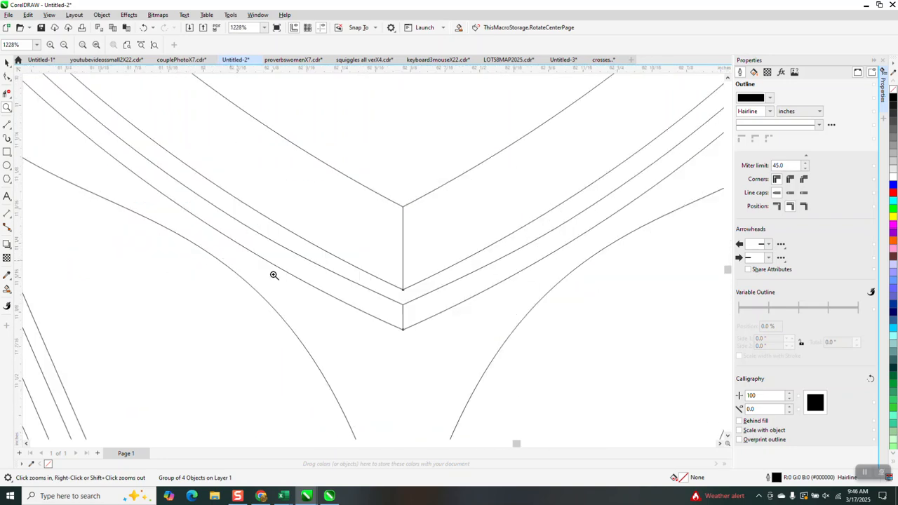
{"action": "left_click", "coordinate": [7, 95]}
{"action": "left_click_drag", "start_coordinate": [380, 226], "coordinate": [421, 247]}
{"action": "scroll", "coordinate": [358, 253], "scroll_direction": "down", "scroll_amount": 8}
{"action": "scroll", "coordinate": [352, 236], "scroll_direction": "down", "scroll_amount": 1}
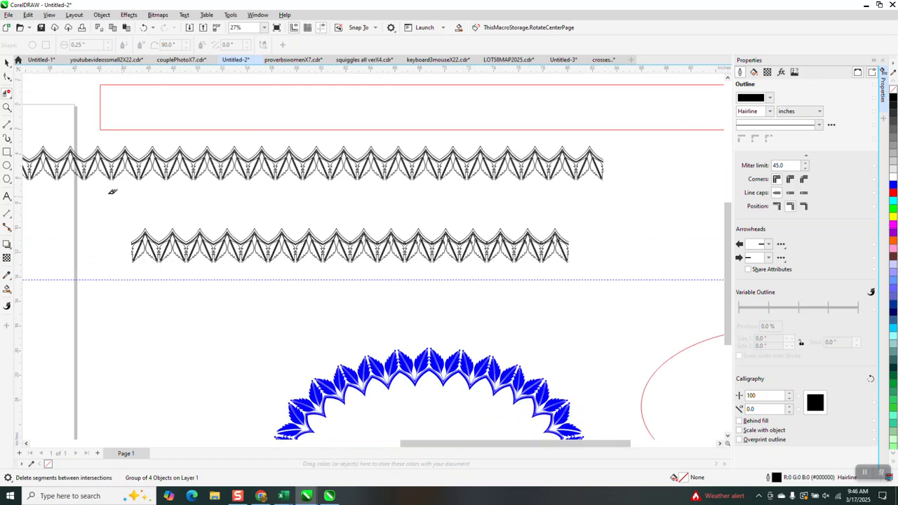
Duplicate the right eight-motif group of the sixteen-motif strip and snap the copy onto the strip's right end
{"action": "left_click", "coordinate": [7, 62]}
{"action": "left_click_drag", "start_coordinate": [109, 206], "coordinate": [219, 284]}
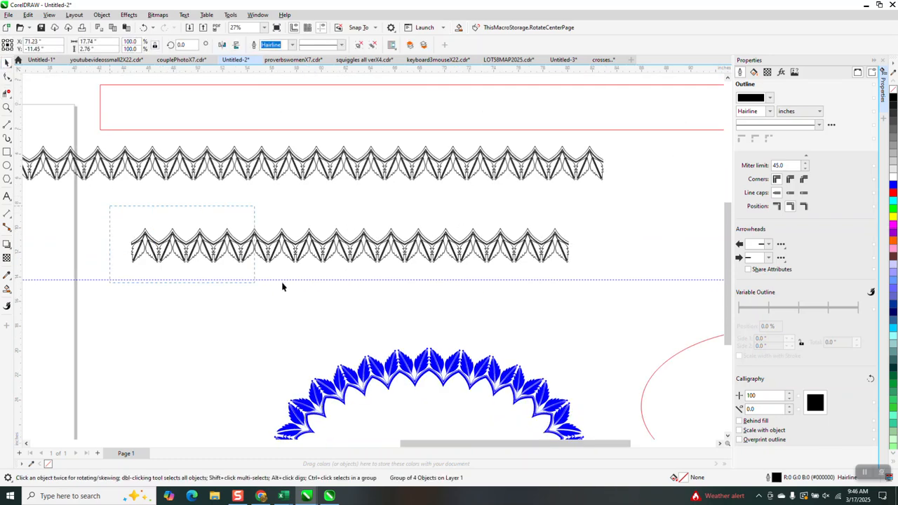
{"action": "left_click_drag", "start_coordinate": [591, 288], "coordinate": [593, 288]}
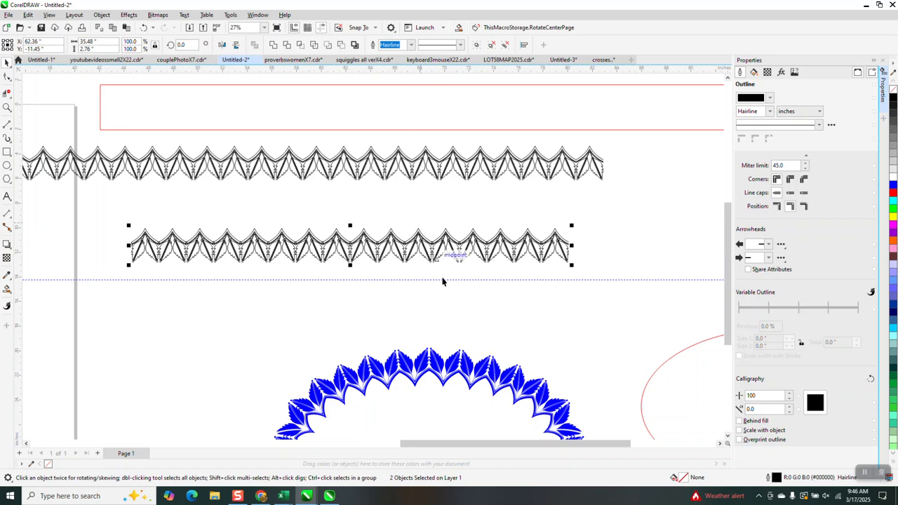
{"action": "left_click", "coordinate": [395, 236]}
{"action": "left_click", "coordinate": [394, 238]}
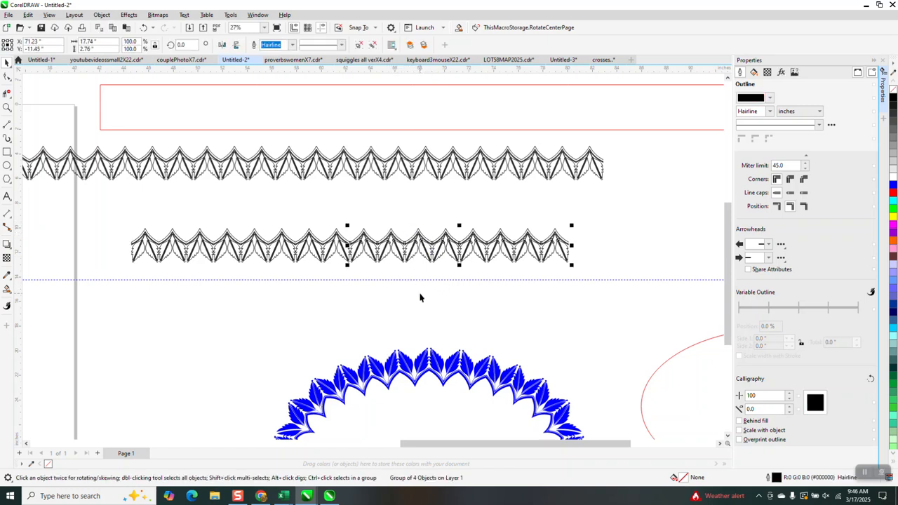
{"action": "left_click_drag", "start_coordinate": [348, 241], "coordinate": [566, 254]}
{"action": "scroll", "coordinate": [541, 266], "scroll_direction": "down", "scroll_amount": 2}
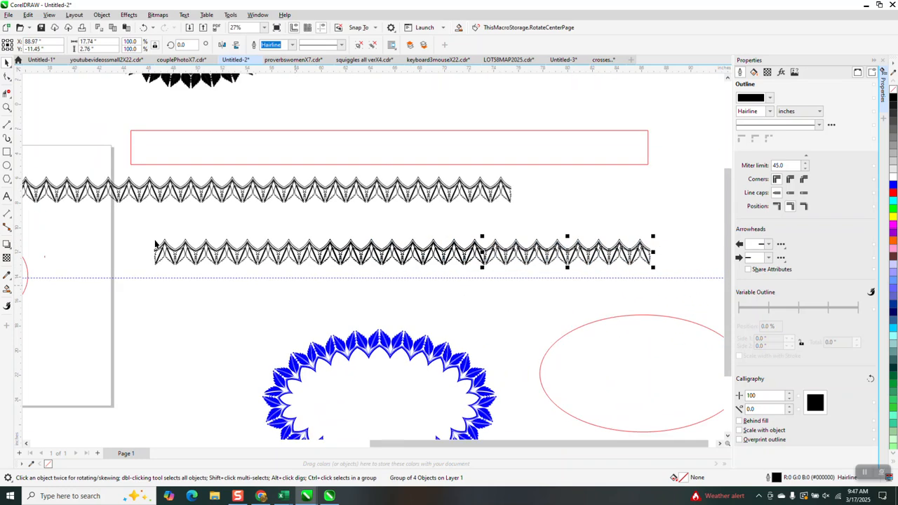
Examine the new join between the sixteen-motif strip and the added eight-motif group up close for leftover vertical segments
{"action": "key", "text": "z"}
{"action": "left_click_drag", "start_coordinate": [435, 232], "coordinate": [477, 274]}
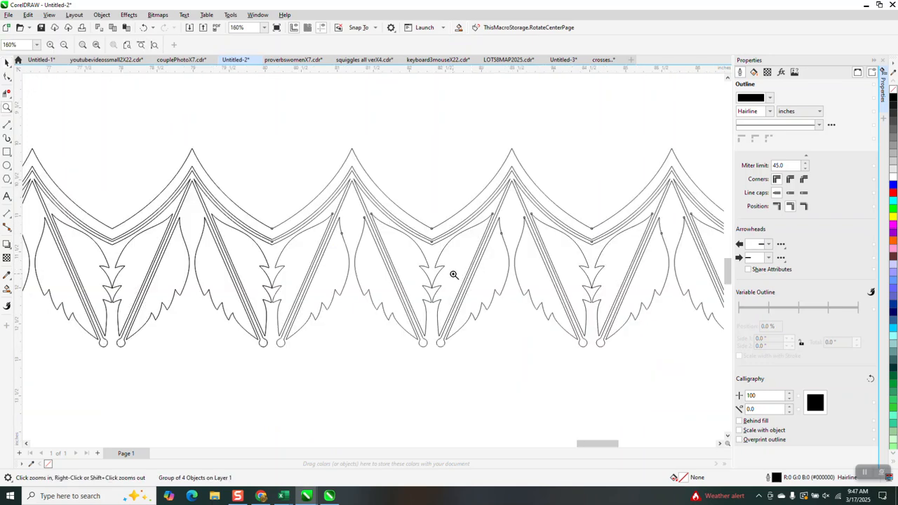
{"action": "scroll", "coordinate": [453, 274], "scroll_direction": "down", "scroll_amount": 4}
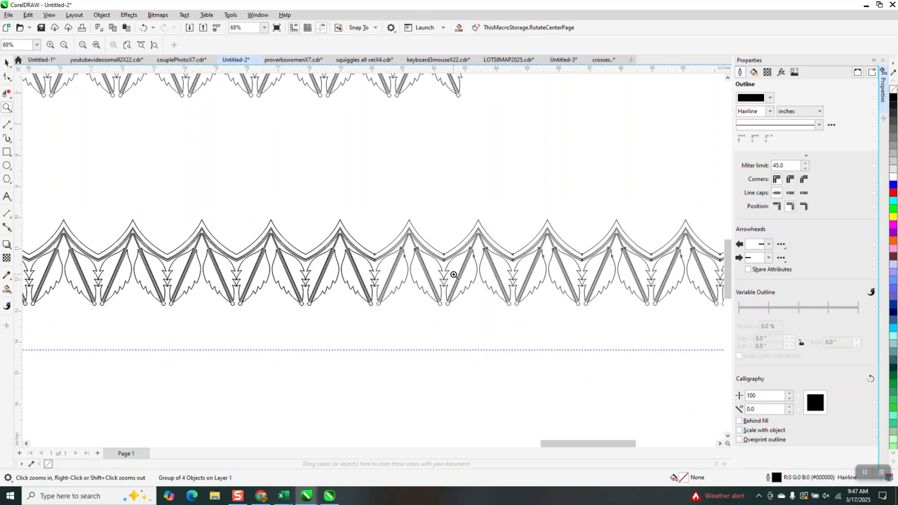
{"action": "scroll", "coordinate": [452, 273], "scroll_direction": "down", "scroll_amount": 2}
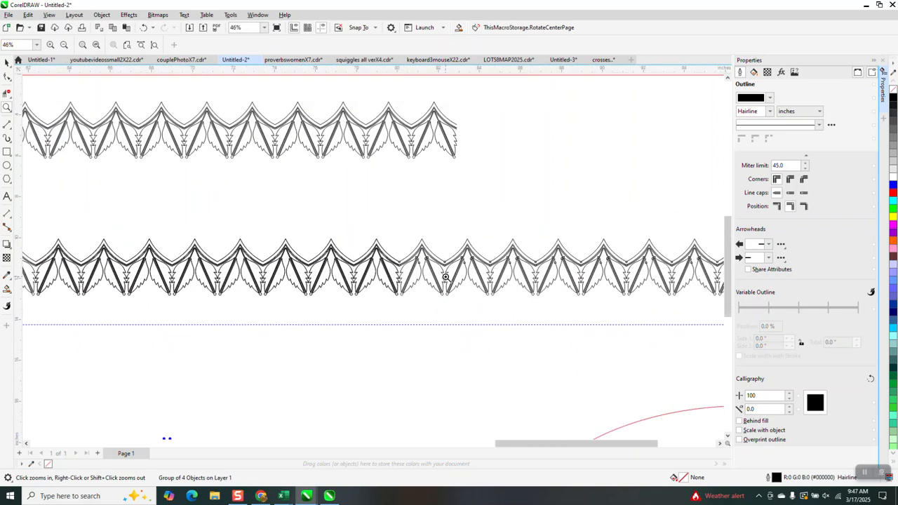
{"action": "scroll", "coordinate": [449, 277], "scroll_direction": "down", "scroll_amount": 1}
{"action": "scroll", "coordinate": [496, 286], "scroll_direction": "up", "scroll_amount": 8}
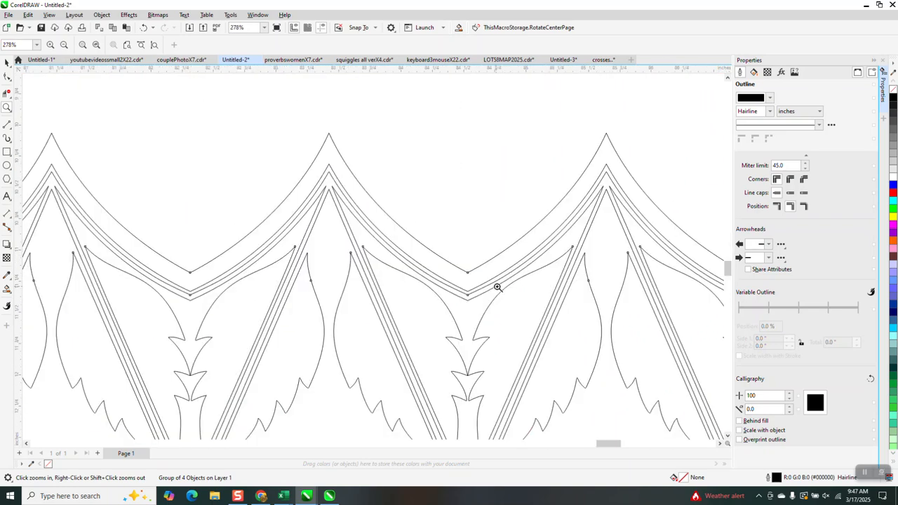
{"action": "scroll", "coordinate": [467, 273], "scroll_direction": "down", "scroll_amount": 3}
{"action": "scroll", "coordinate": [468, 271], "scroll_direction": "down", "scroll_amount": 5}
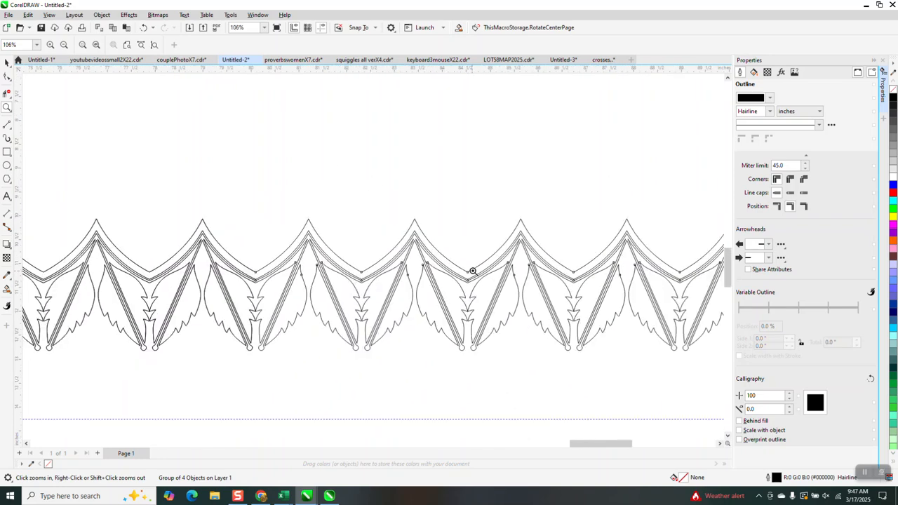
{"action": "scroll", "coordinate": [472, 270], "scroll_direction": "down", "scroll_amount": 4}
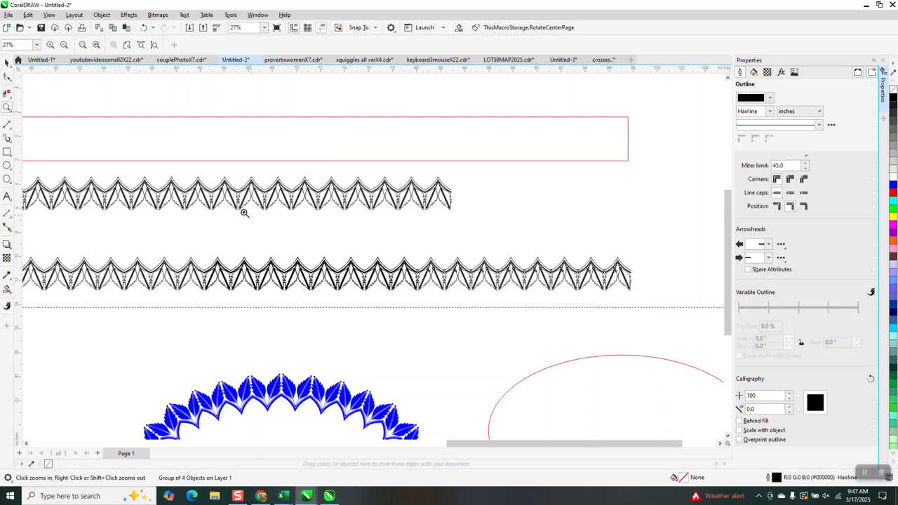
Select the whole 24-motif strip and ungroup it
{"action": "scroll", "coordinate": [208, 128], "scroll_direction": "down", "scroll_amount": 1}
{"action": "left_click", "coordinate": [7, 63]}
{"action": "scroll", "coordinate": [257, 182], "scroll_direction": "down", "scroll_amount": 1}
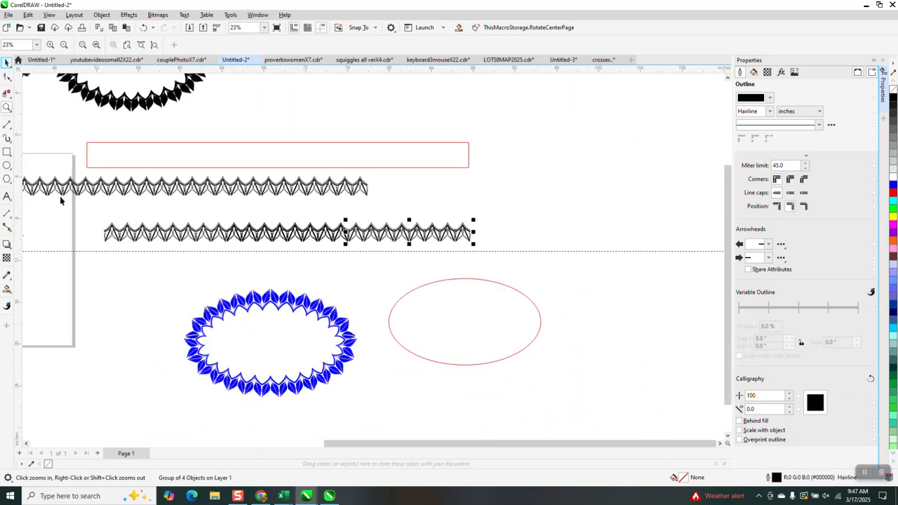
{"action": "key", "text": "space"}
{"action": "left_click_drag", "start_coordinate": [75, 210], "coordinate": [573, 273]}
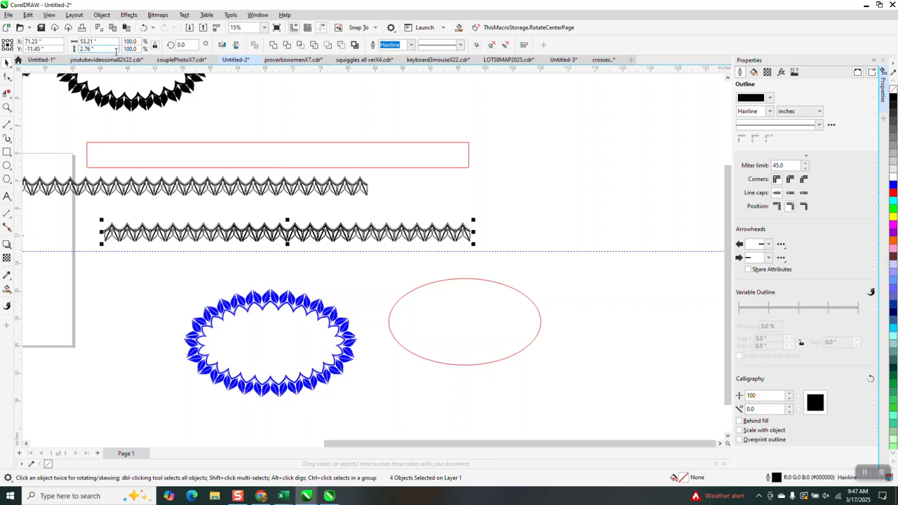
{"action": "left_click", "coordinate": [8, 108]}
{"action": "left_click_drag", "start_coordinate": [428, 206], "coordinate": [519, 266]}
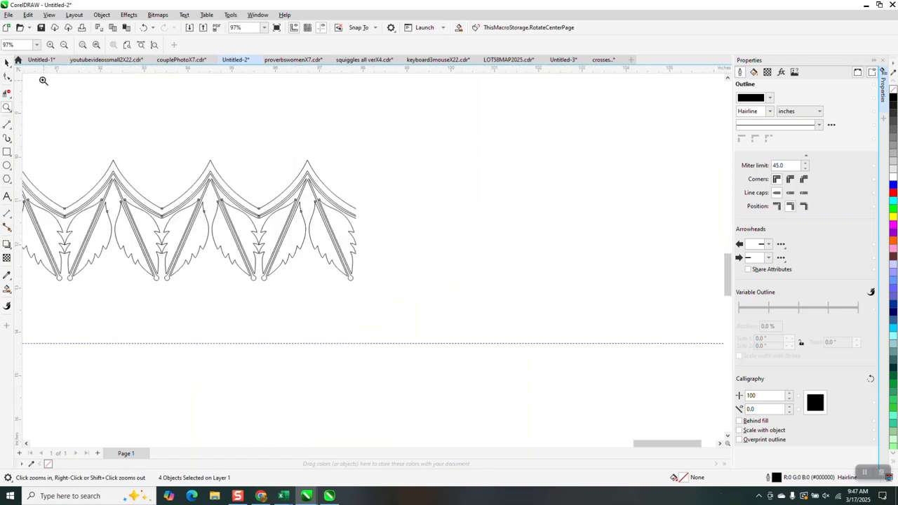
{"action": "left_click", "coordinate": [7, 63]}
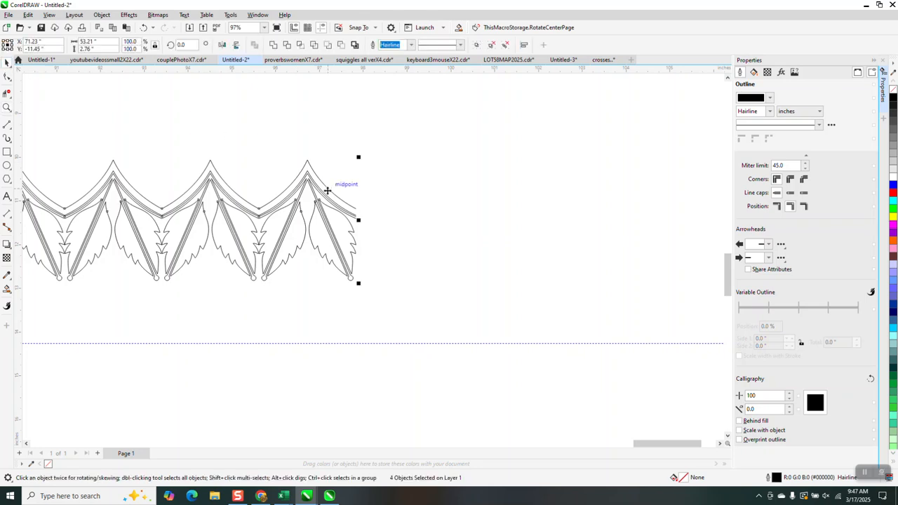
{"action": "left_click", "coordinate": [102, 15]}
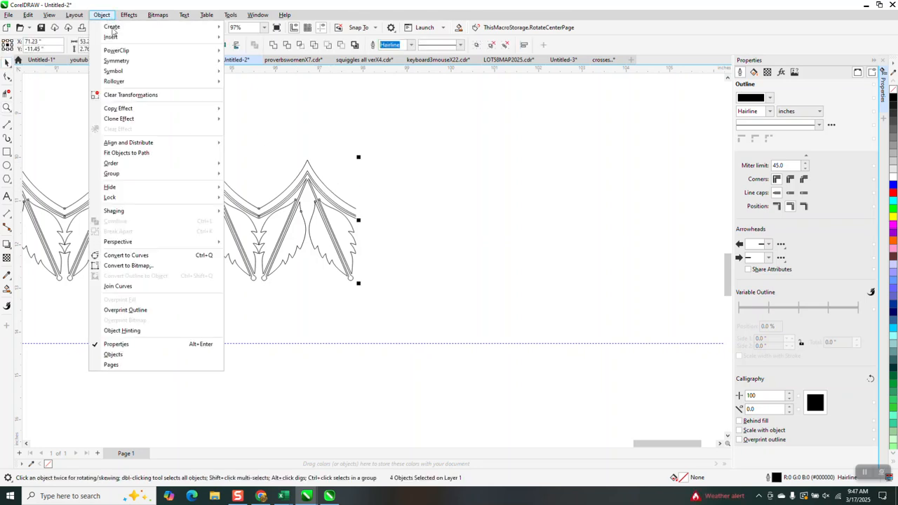
{"action": "mouse_move", "coordinate": [202, 177]}
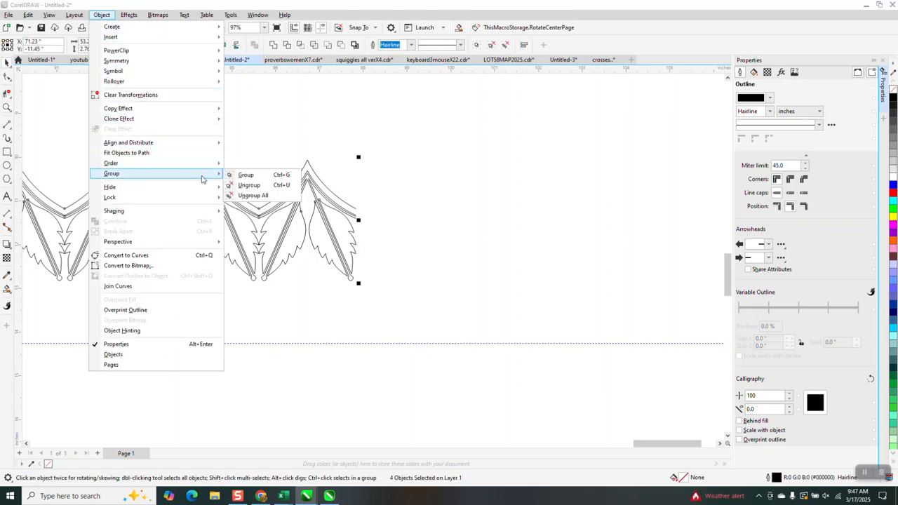
{"action": "left_click", "coordinate": [255, 186]}
Ungroup the two-motif group at the strip's right end
{"action": "left_click_drag", "start_coordinate": [254, 148], "coordinate": [276, 258]}
{"action": "left_click_drag", "start_coordinate": [401, 302], "coordinate": [404, 304]}
{"action": "left_click", "coordinate": [338, 239]}
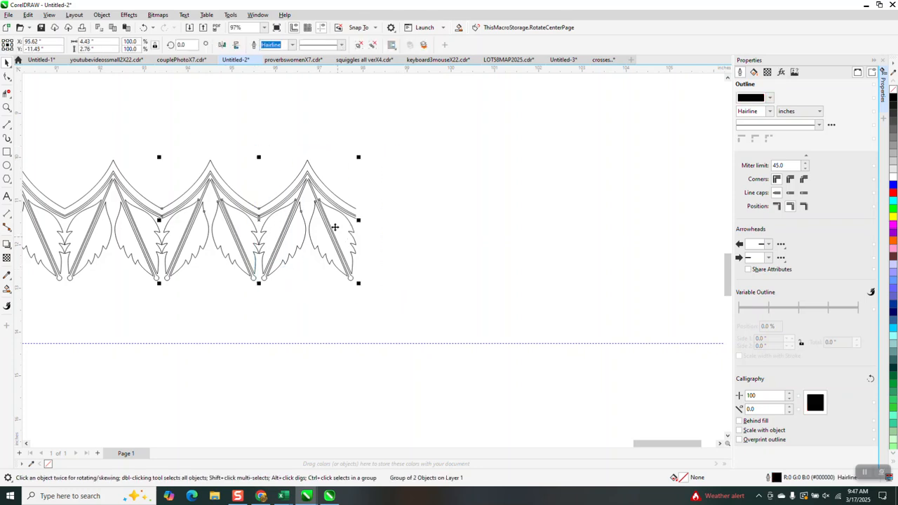
{"action": "left_click", "coordinate": [102, 15]}
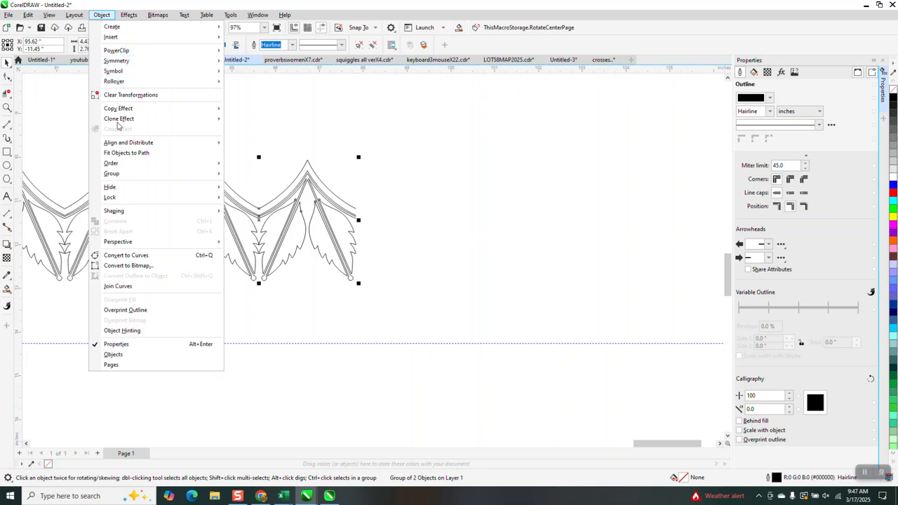
{"action": "mouse_move", "coordinate": [121, 165]}
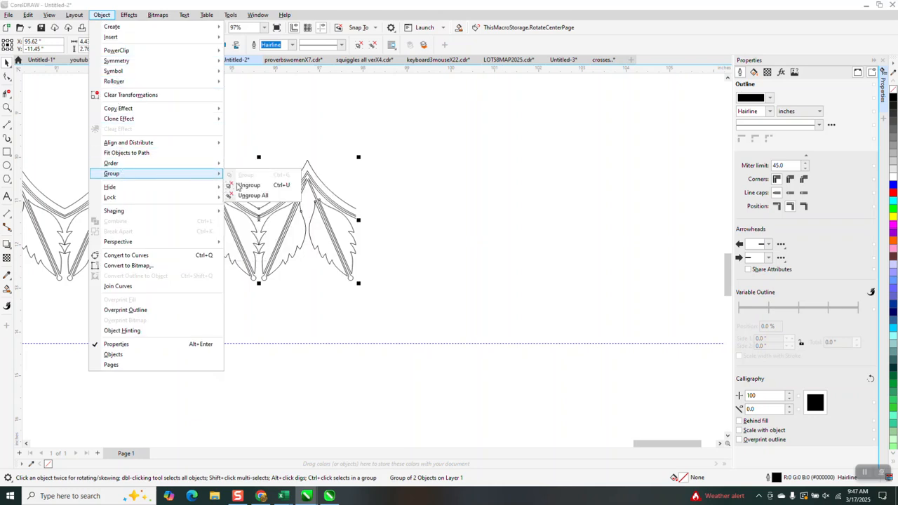
{"action": "left_click", "coordinate": [242, 185]}
Duplicate the last single motif and snap the copy onto the strip's right end as the 25th motif
{"action": "left_click_drag", "start_coordinate": [262, 231], "coordinate": [397, 308]}
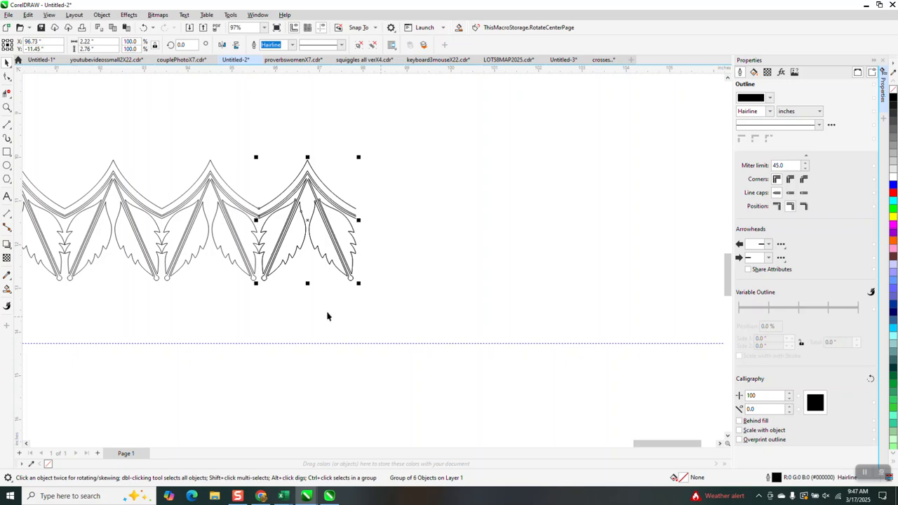
{"action": "left_click_drag", "start_coordinate": [259, 213], "coordinate": [355, 210]}
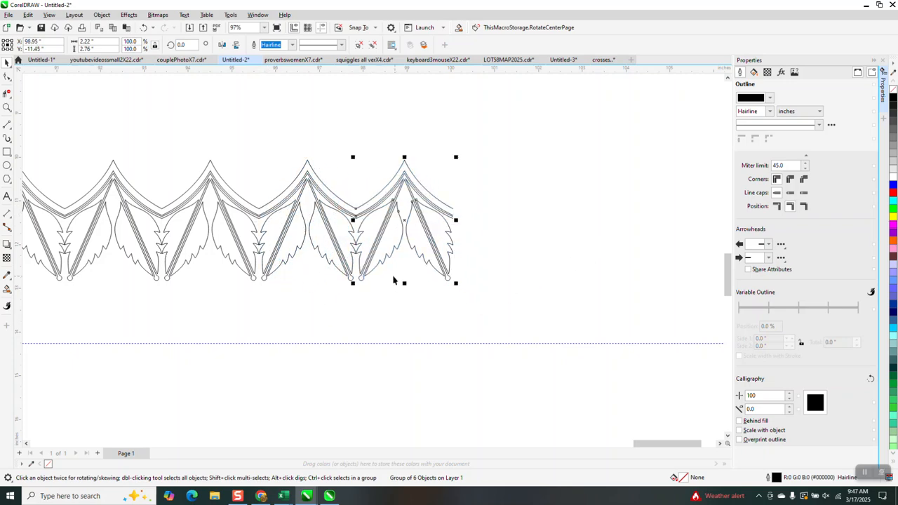
{"action": "scroll", "coordinate": [395, 280], "scroll_direction": "down", "scroll_amount": 8}
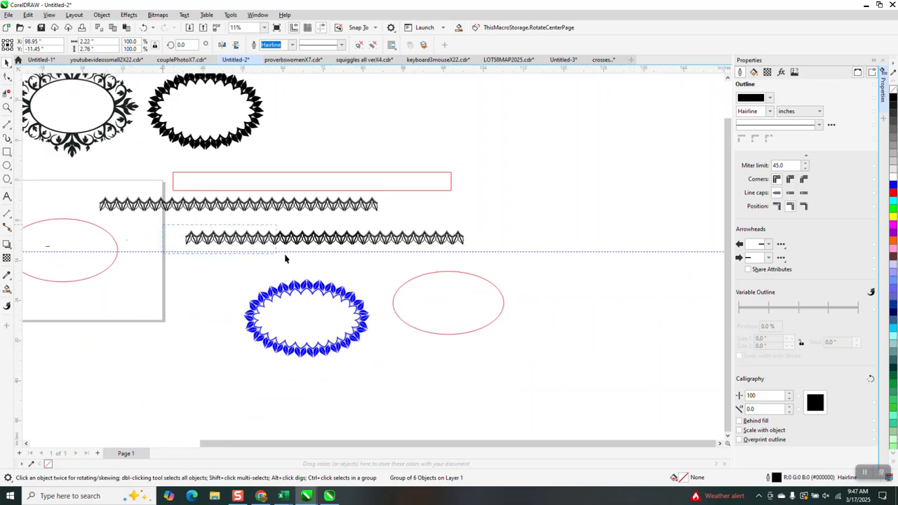
Check the 25-motif strip's total width against the curve length of the red ellipse on the page
{"action": "left_click_drag", "start_coordinate": [485, 265], "coordinate": [485, 266]}
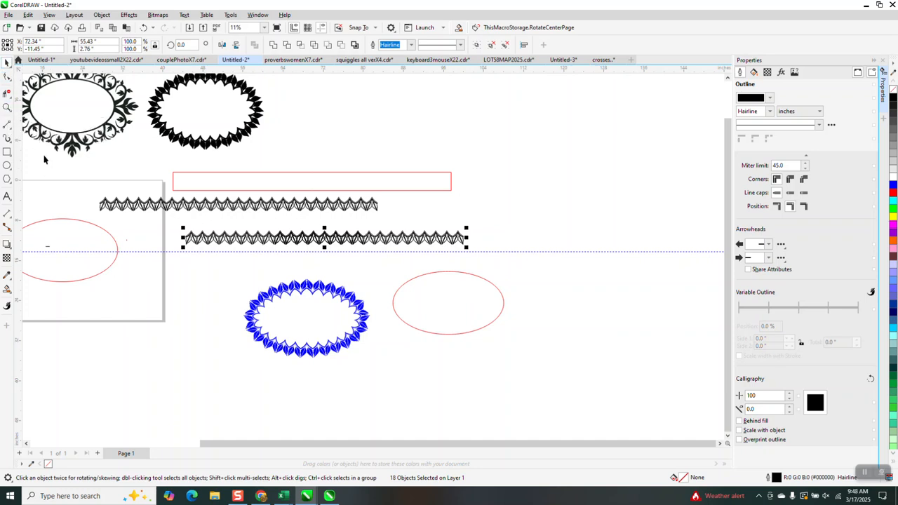
{"action": "left_click", "coordinate": [70, 225]}
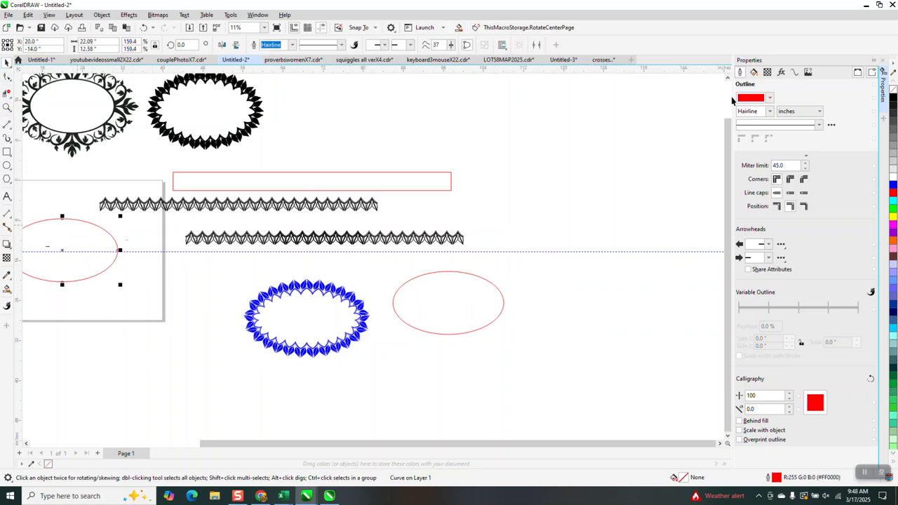
{"action": "left_click", "coordinate": [794, 73]}
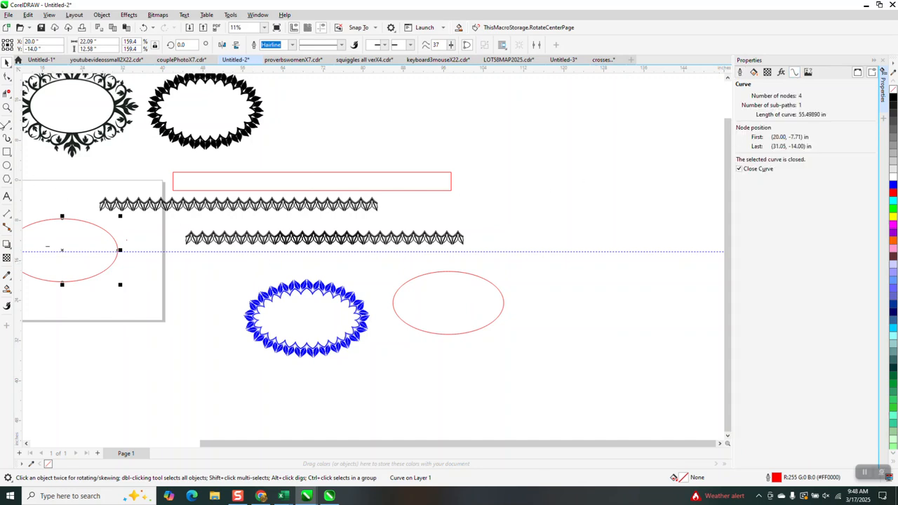
Close the open border bands at the strip's right end with two vertical lines snapped between the curve end nodes
{"action": "left_click", "coordinate": [7, 108]}
{"action": "left_click_drag", "start_coordinate": [454, 230], "coordinate": [472, 248]}
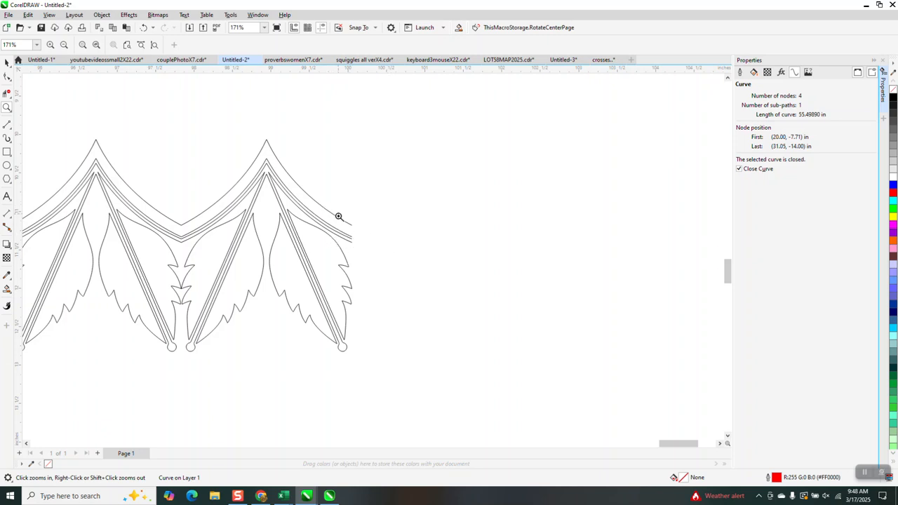
{"action": "left_click_drag", "start_coordinate": [338, 214], "coordinate": [412, 263]}
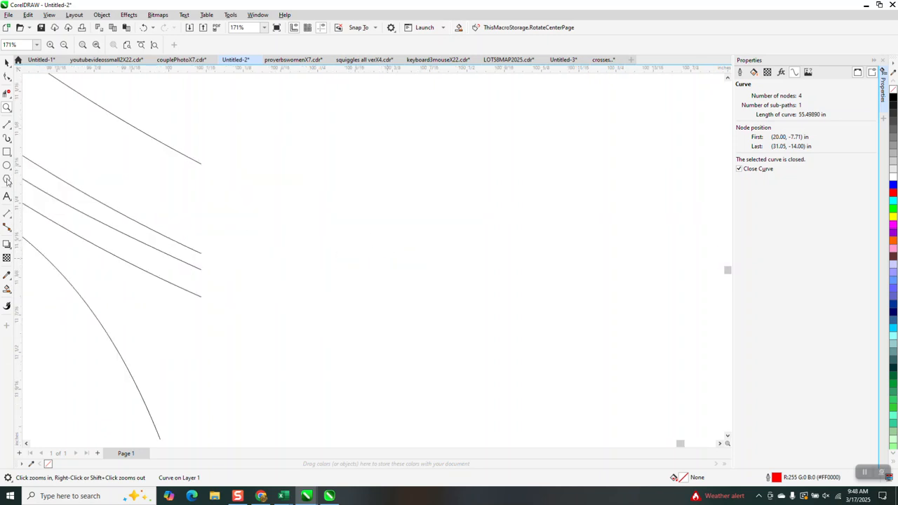
{"action": "left_click", "coordinate": [8, 128]}
{"action": "left_click", "coordinate": [52, 135]}
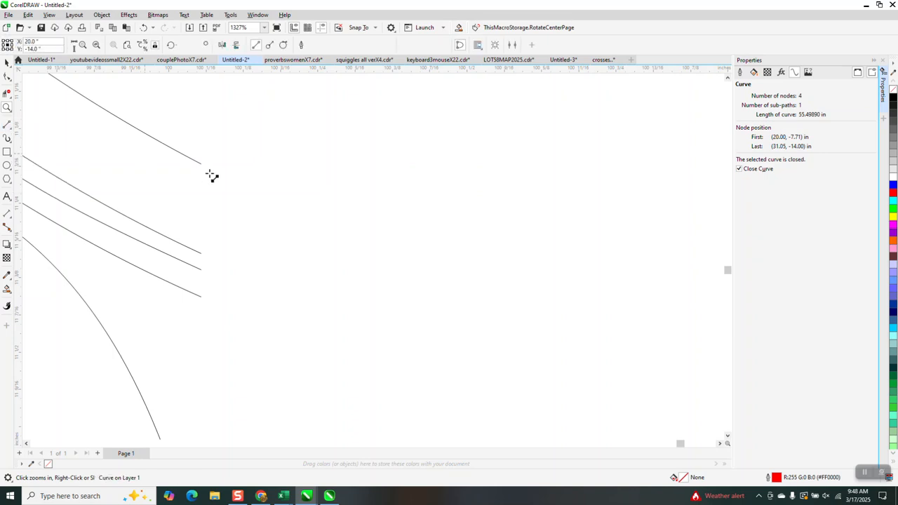
{"action": "left_click_drag", "start_coordinate": [202, 167], "coordinate": [202, 295]}
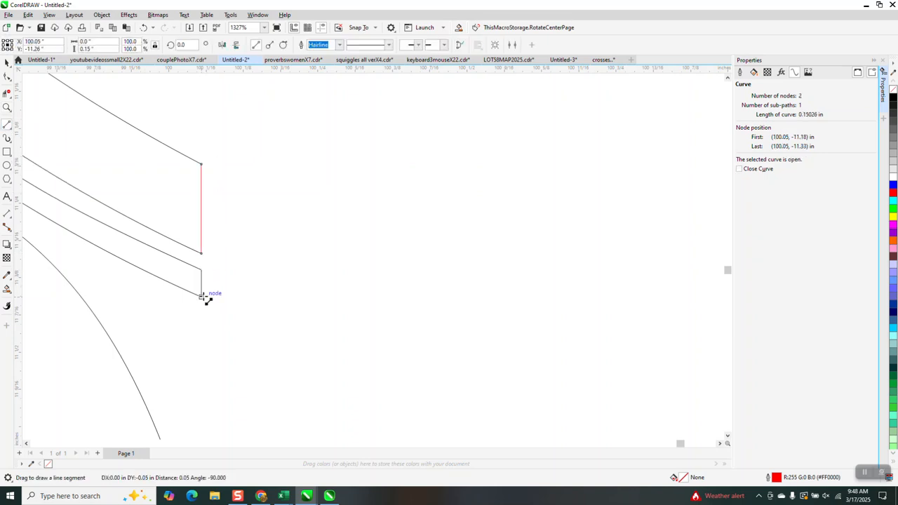
{"action": "scroll", "coordinate": [285, 245], "scroll_direction": "down", "scroll_amount": 2}
{"action": "scroll", "coordinate": [284, 246], "scroll_direction": "down", "scroll_amount": 8}
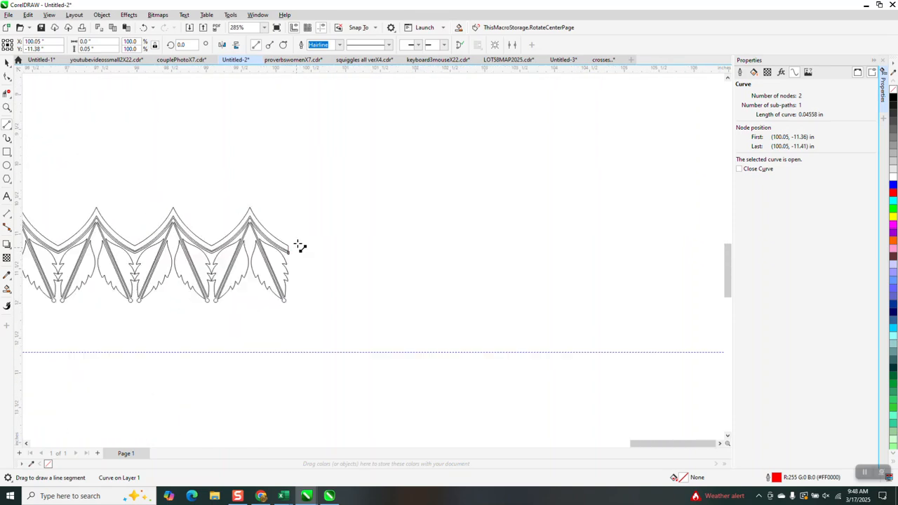
{"action": "left_click", "coordinate": [7, 76]}
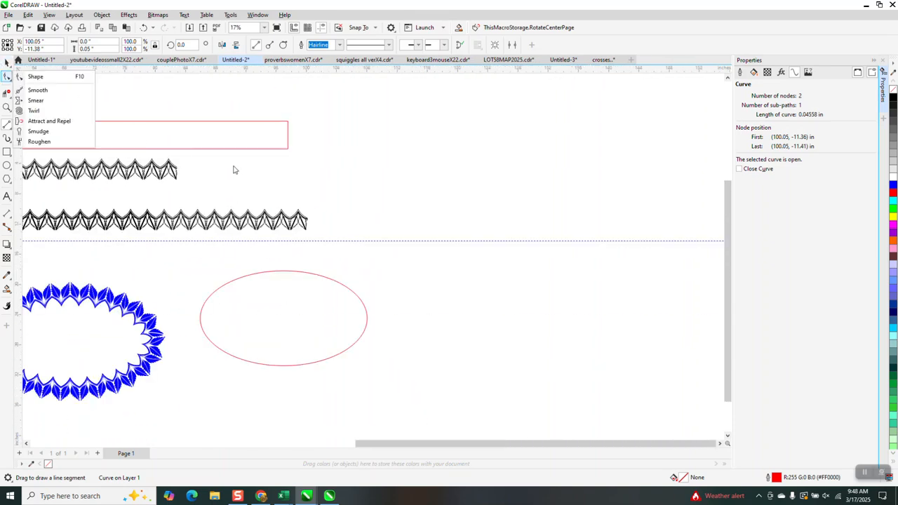
{"action": "scroll", "coordinate": [303, 203], "scroll_direction": "down", "scroll_amount": 2}
{"action": "left_click_drag", "start_coordinate": [53, 193], "coordinate": [80, 214]}
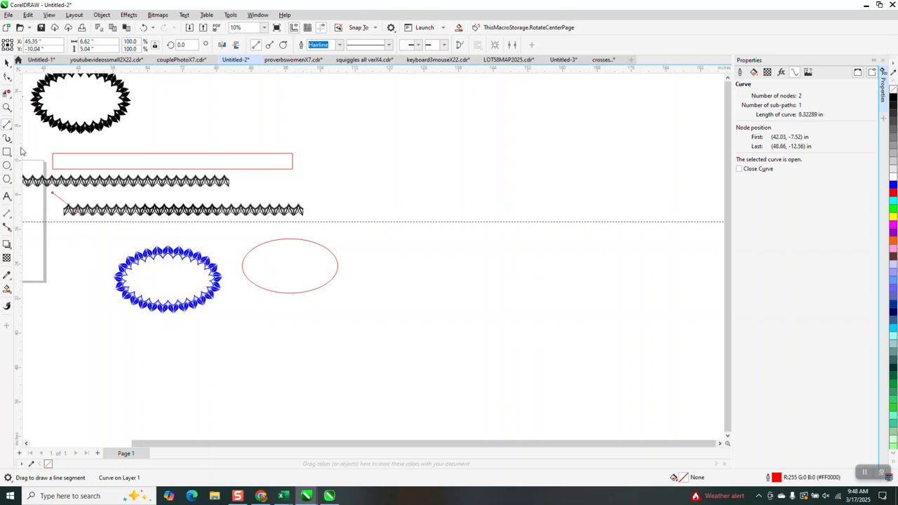
Group the entire 25-motif strip with its closing lines and set its width to 55.5 inches
{"action": "left_click", "coordinate": [7, 62]}
{"action": "left_click_drag", "start_coordinate": [55, 193], "coordinate": [354, 242]}
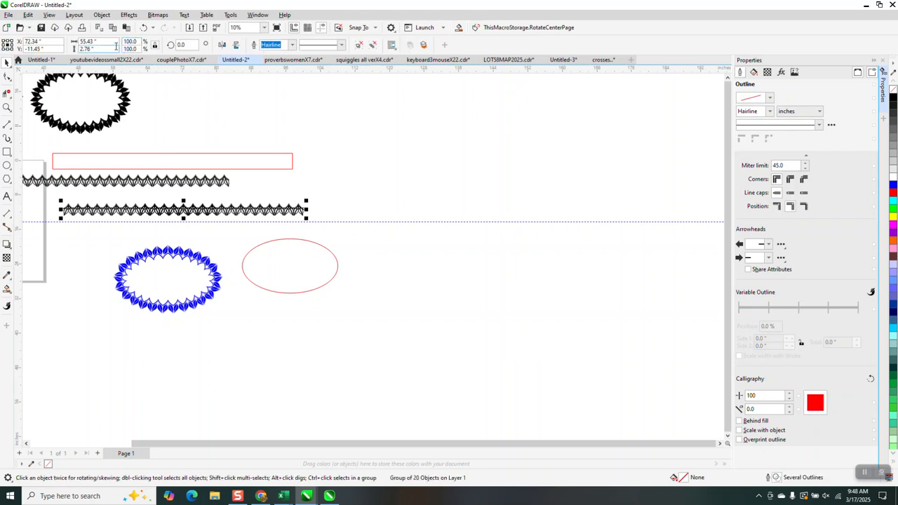
{"action": "left_click", "coordinate": [91, 41]}
{"action": "type", "text": "55"}
{"action": "key", "text": "Return"}
Move the older leaf strip above the red rectangle and place the new grouped strip below the rectangle
{"action": "left_click_drag", "start_coordinate": [224, 212], "coordinate": [390, 213]}
{"action": "left_click_drag", "start_coordinate": [194, 184], "coordinate": [404, 135]}
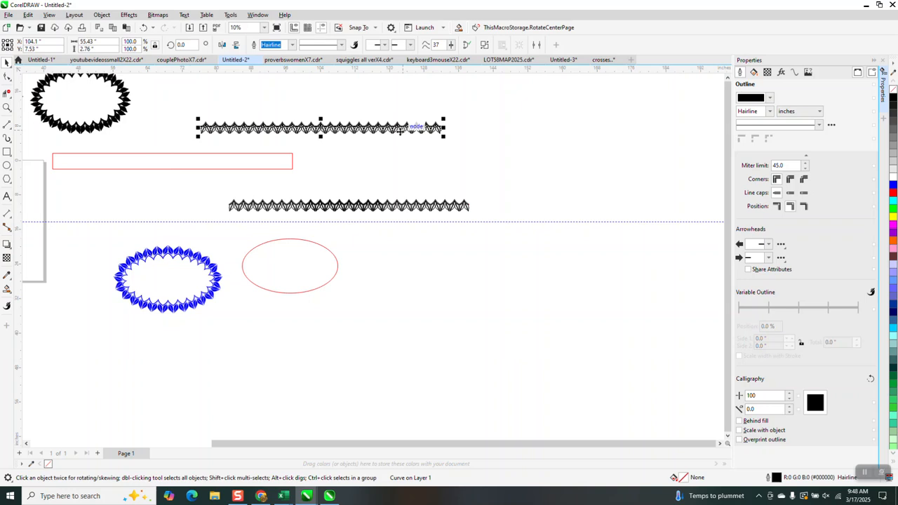
{"action": "left_click_drag", "start_coordinate": [399, 209], "coordinate": [239, 210]}
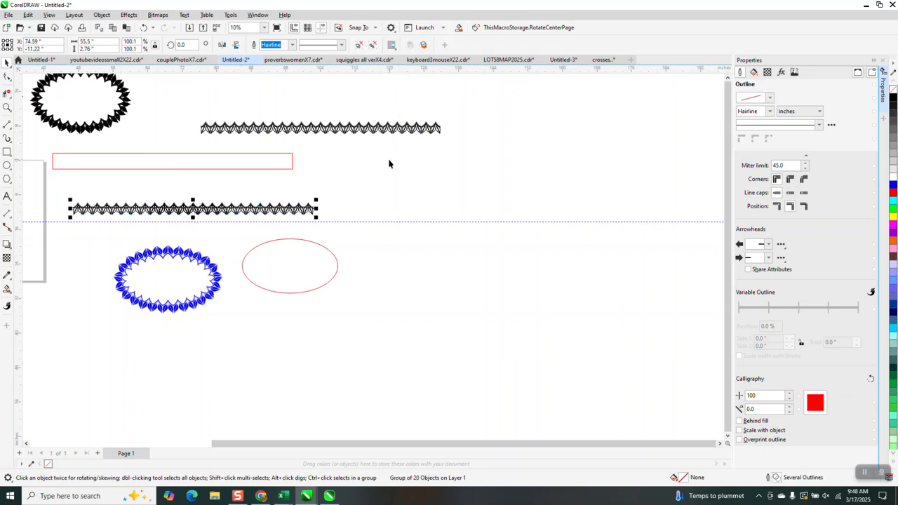
Move the grouped leaf strip above the red ellipse on the page and shift the red rectangle farther to the right
{"action": "scroll", "coordinate": [387, 162], "scroll_direction": "down", "scroll_amount": 3}
{"action": "left_click_drag", "start_coordinate": [322, 186], "coordinate": [211, 170]}
{"action": "left_click", "coordinate": [302, 167]}
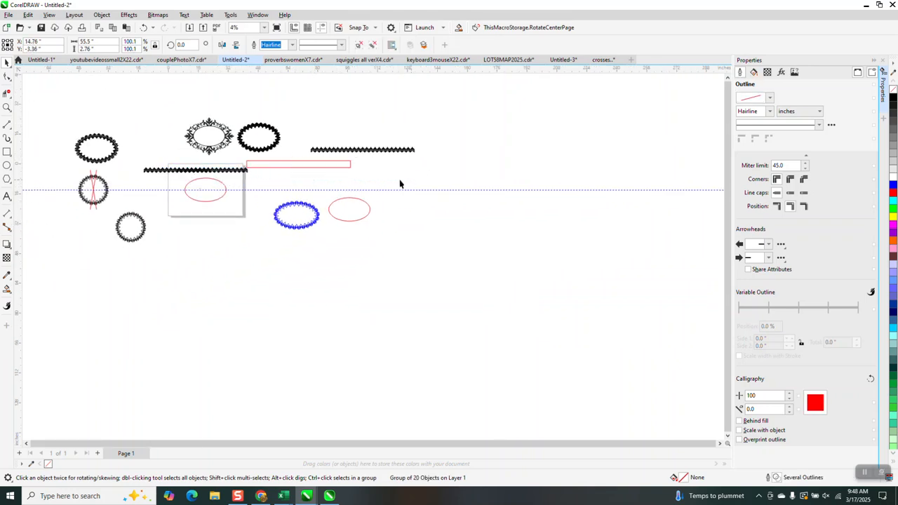
{"action": "left_click", "coordinate": [316, 169]}
{"action": "left_click_drag", "start_coordinate": [337, 166], "coordinate": [436, 180]}
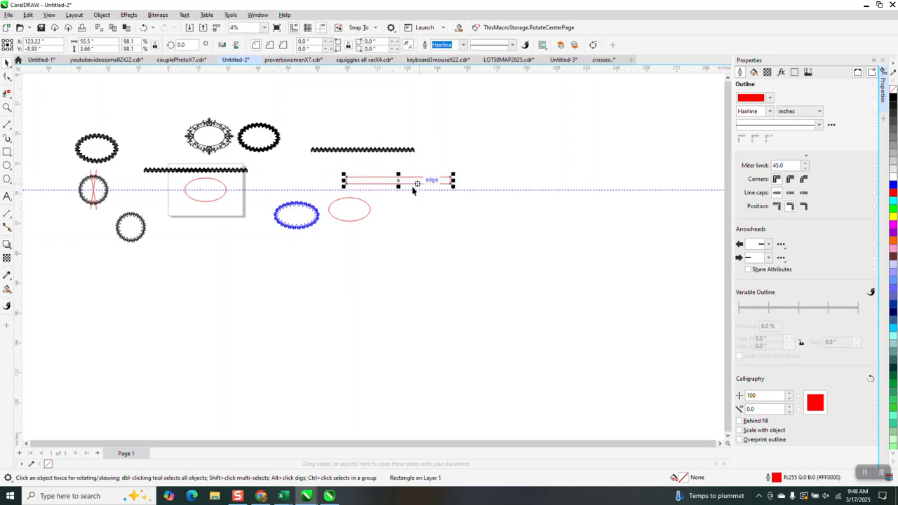
Save the grouped leaf strip above the page's ellipse as an Artistic Media brush named BRUSH3
{"action": "left_click", "coordinate": [226, 170]}
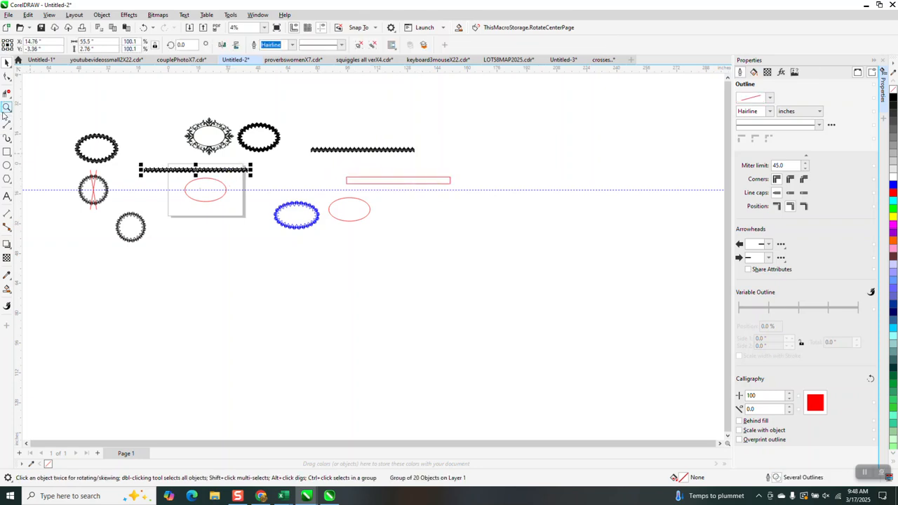
{"action": "left_click", "coordinate": [7, 107]}
{"action": "left_click_drag", "start_coordinate": [116, 139], "coordinate": [365, 239]}
{"action": "left_click", "coordinate": [7, 63]}
{"action": "key", "text": "space"}
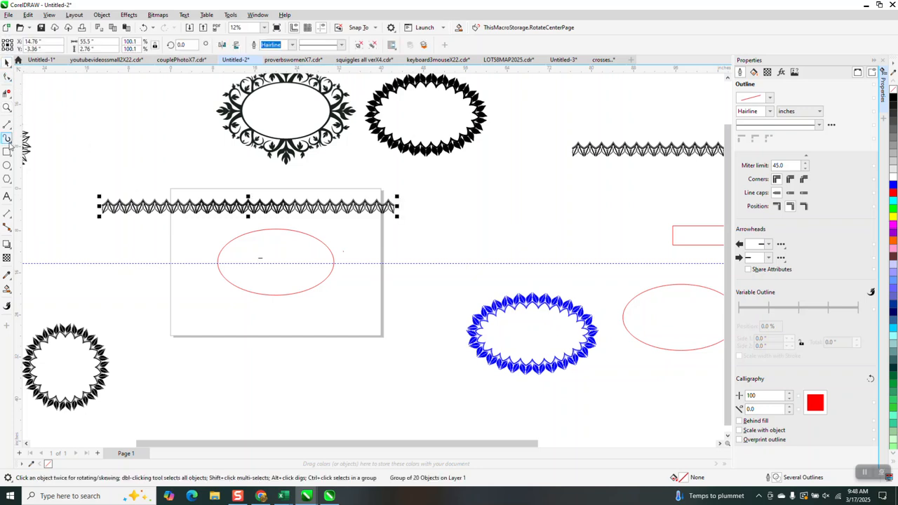
{"action": "left_click", "coordinate": [7, 138]}
{"action": "left_click", "coordinate": [8, 140]}
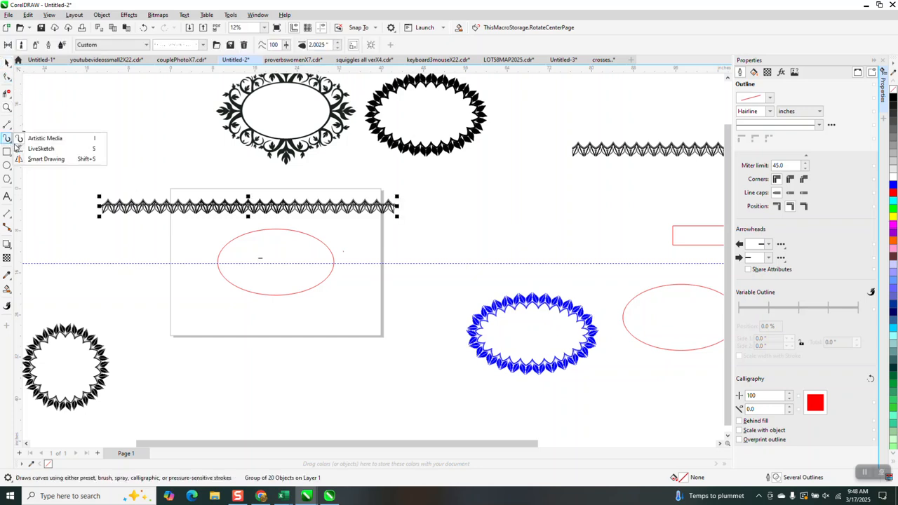
{"action": "left_click", "coordinate": [37, 141]}
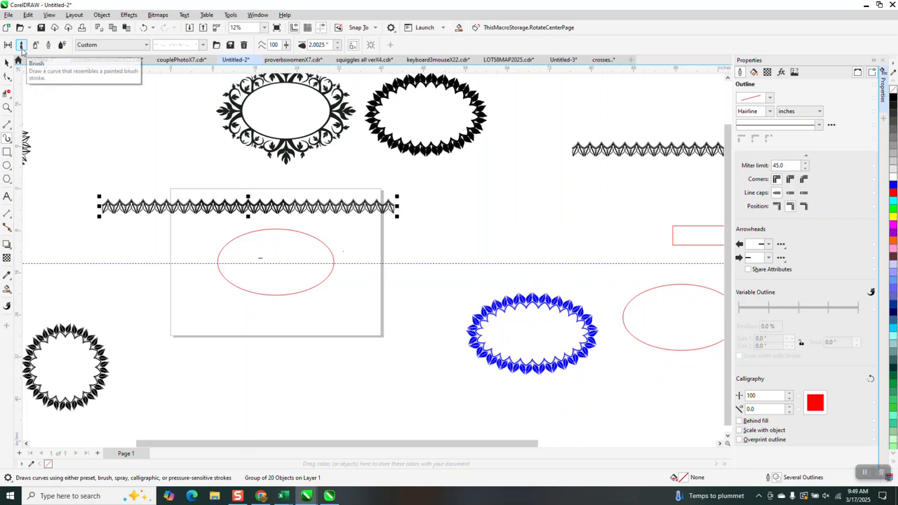
{"action": "left_click", "coordinate": [230, 45]}
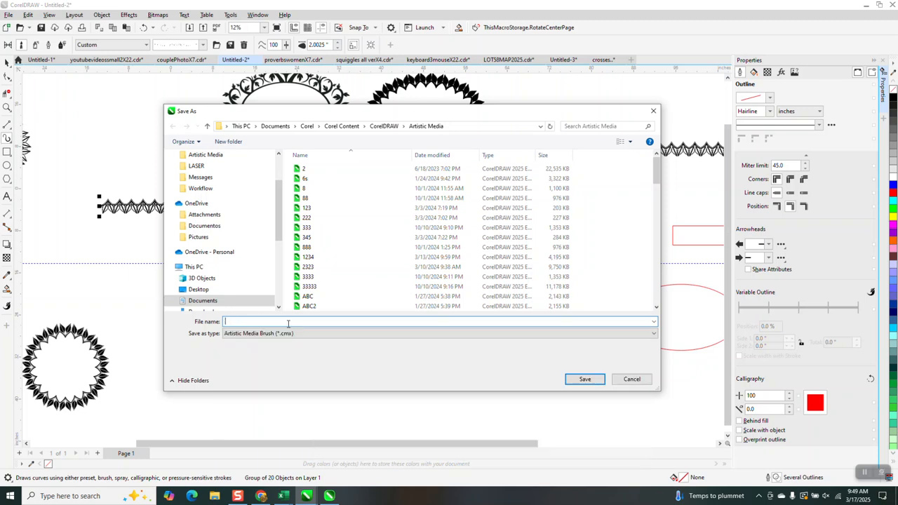
{"action": "type", "text": "BR"}
{"action": "type", "text": "RUS"}
{"action": "key", "text": "BackSpace"}
{"action": "key", "text": "BackSpace"}
{"action": "key", "text": "BackSpace"}
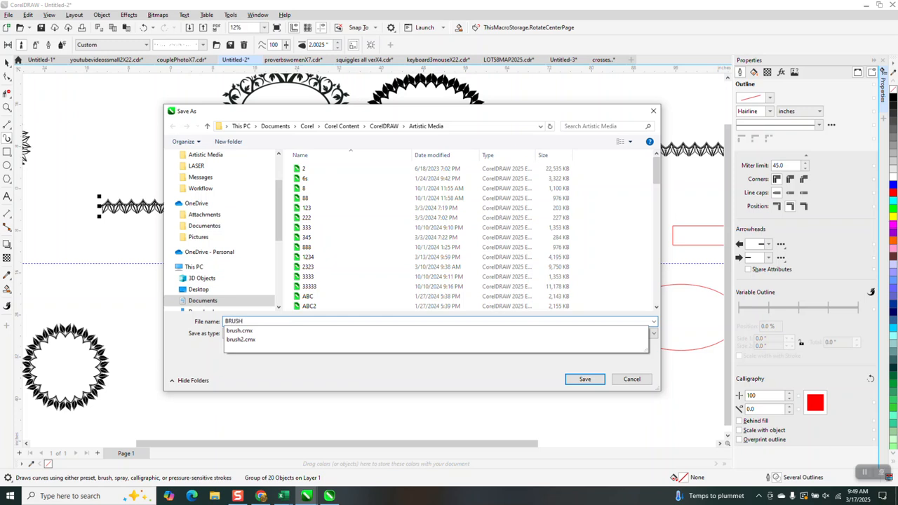
{"action": "type", "text": "USH3"}
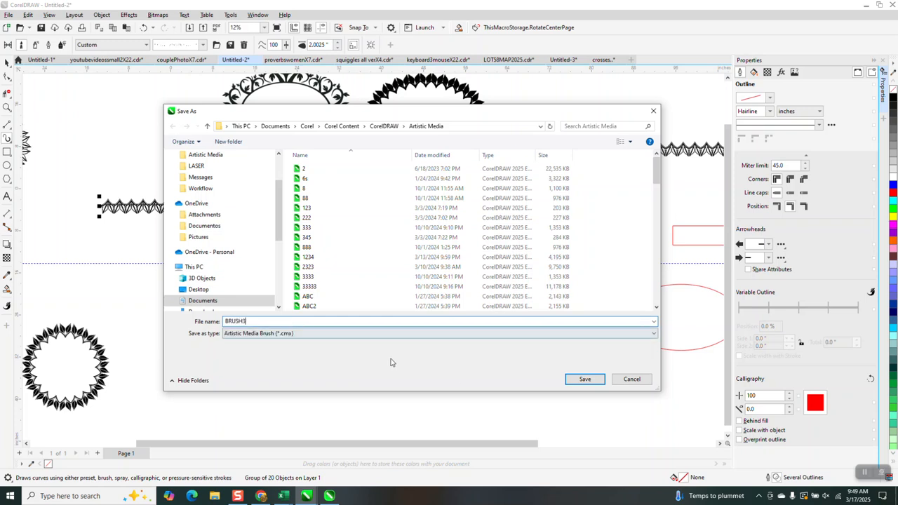
{"action": "left_click", "coordinate": [586, 380]}
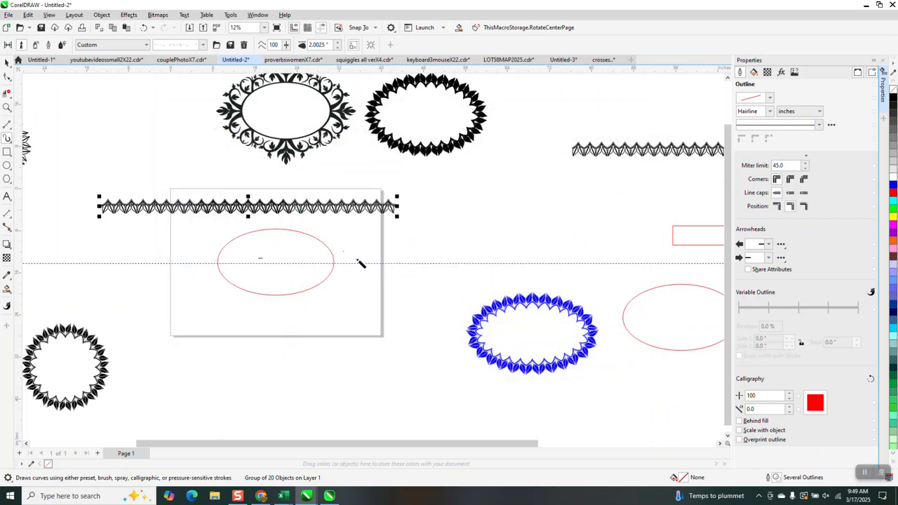
Apply the BRUSH3 stroke to the red ellipse on the page with a stroke width of 1.99 inches
{"action": "left_click", "coordinate": [271, 231]}
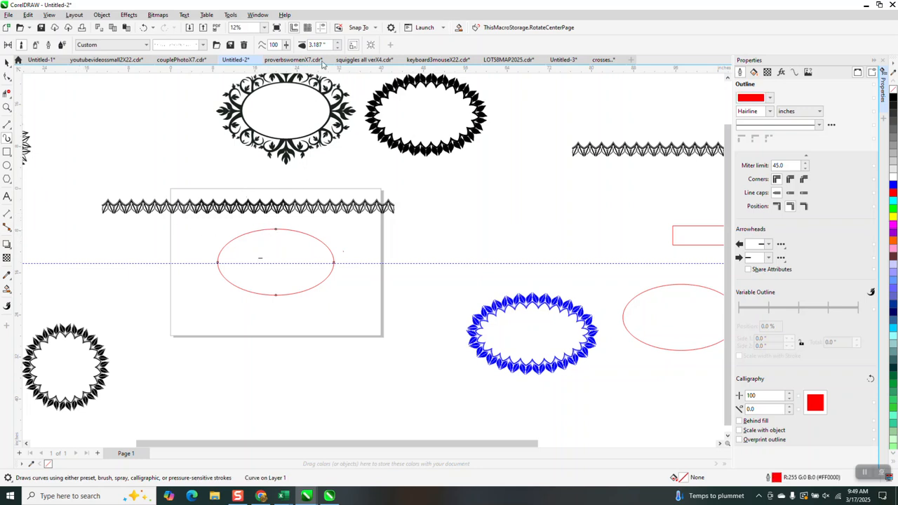
{"action": "type", "text": "2"}
{"action": "left_click", "coordinate": [338, 45]}
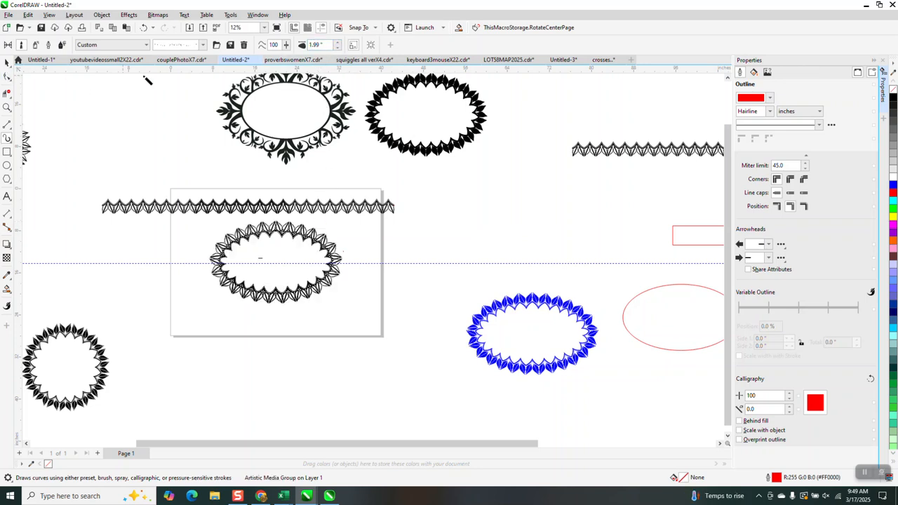
Examine the closing lines at the seam on top of the brushed leaf oval
{"action": "left_click", "coordinate": [6, 108]}
{"action": "left_click_drag", "start_coordinate": [264, 219], "coordinate": [309, 246]}
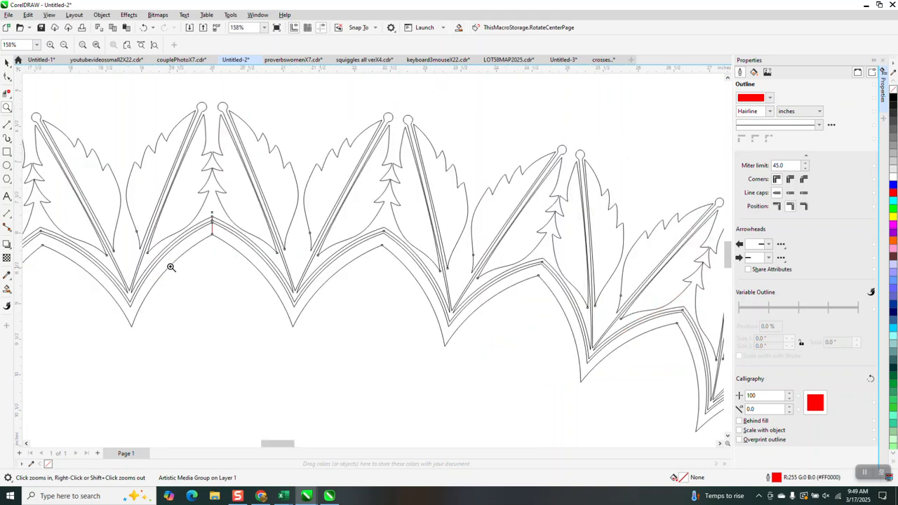
{"action": "left_click_drag", "start_coordinate": [163, 222], "coordinate": [273, 263]}
{"action": "left_click", "coordinate": [6, 93]}
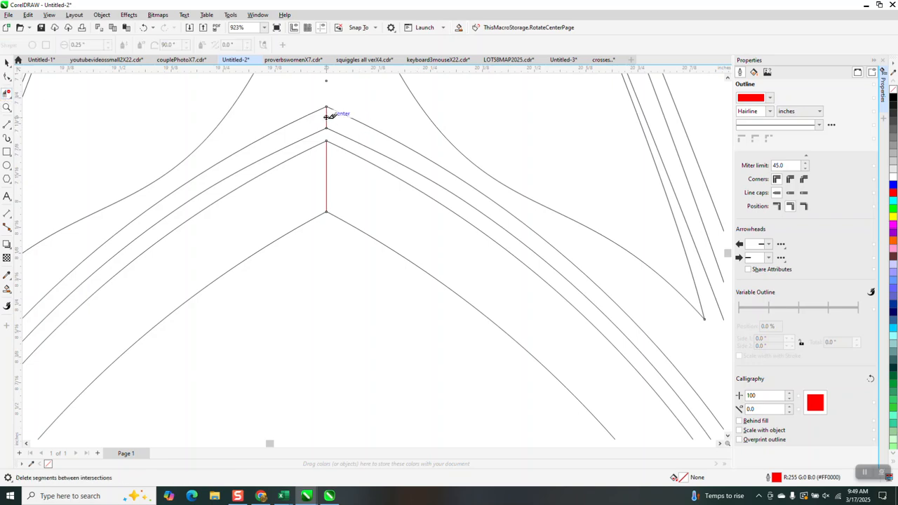
{"action": "scroll", "coordinate": [315, 180], "scroll_direction": "down", "scroll_amount": 10}
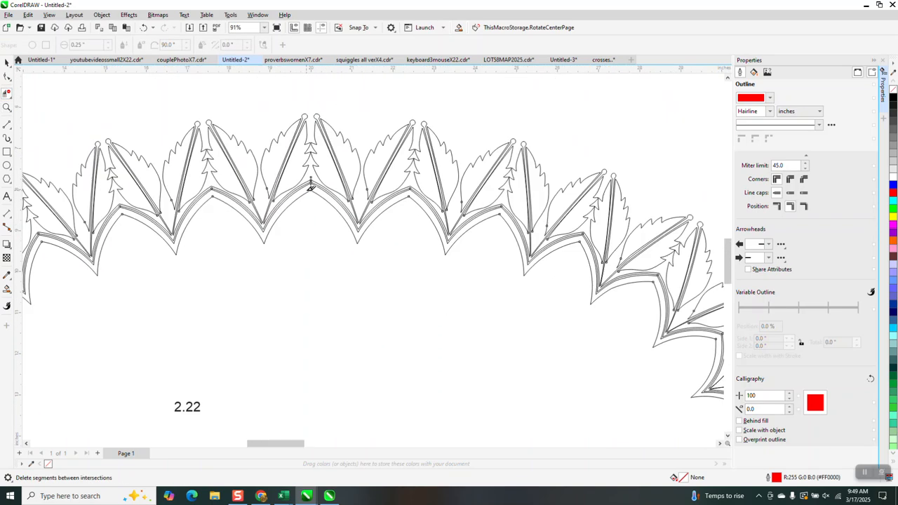
{"action": "scroll", "coordinate": [175, 160], "scroll_direction": "down", "scroll_amount": 2}
Delete the small 2.22 text inside the brushed leaf oval
{"action": "left_click", "coordinate": [7, 62]}
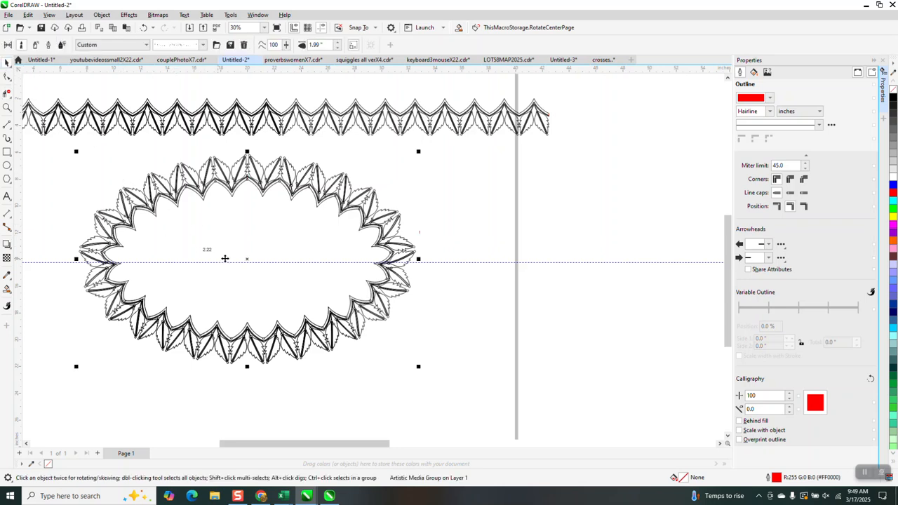
{"action": "left_click", "coordinate": [495, 201]}
{"action": "left_click", "coordinate": [205, 252]}
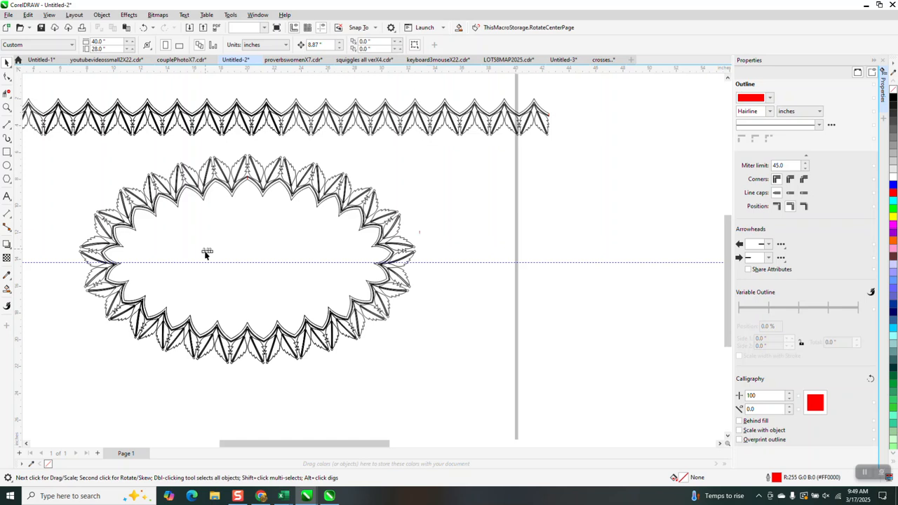
{"action": "left_click", "coordinate": [210, 254]}
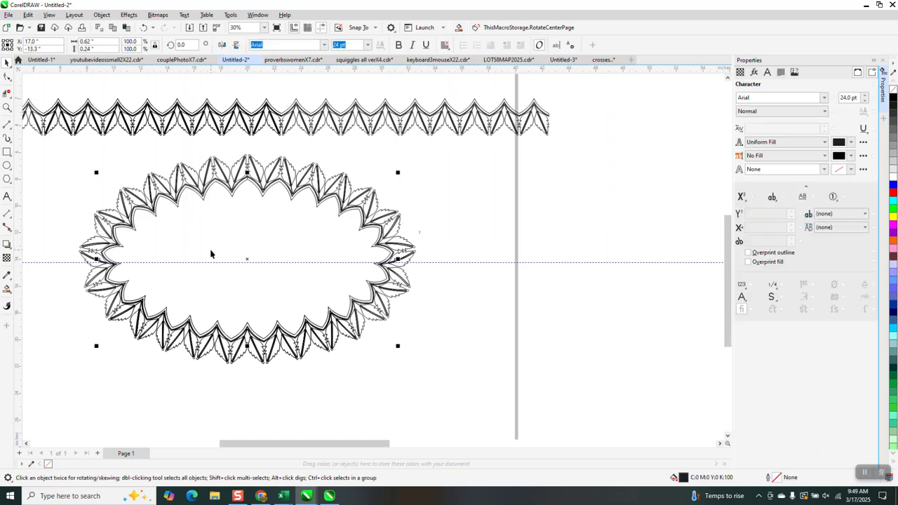
Break the brushed leaf oval apart and move its red ellipse path out to the right
{"action": "left_click_drag", "start_coordinate": [66, 150], "coordinate": [478, 395]}
{"action": "left_click", "coordinate": [102, 14]}
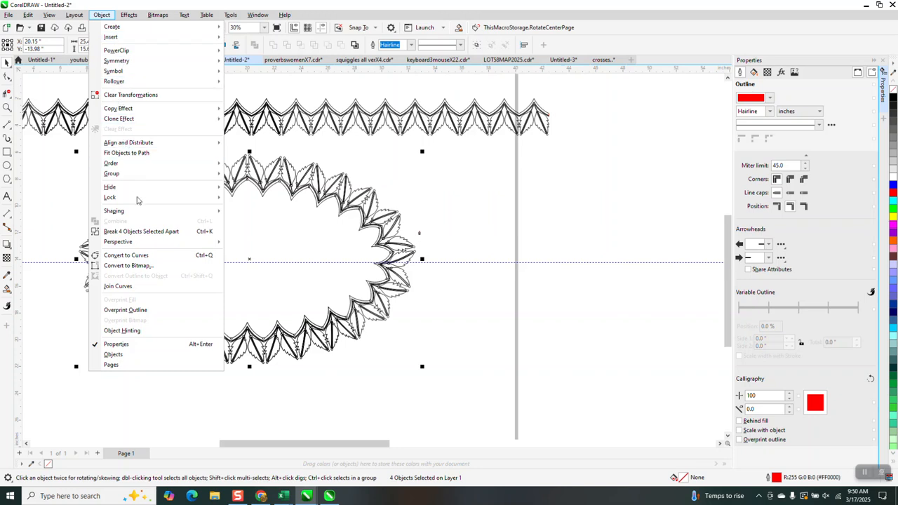
{"action": "left_click", "coordinate": [148, 236]}
{"action": "left_click", "coordinate": [382, 152]}
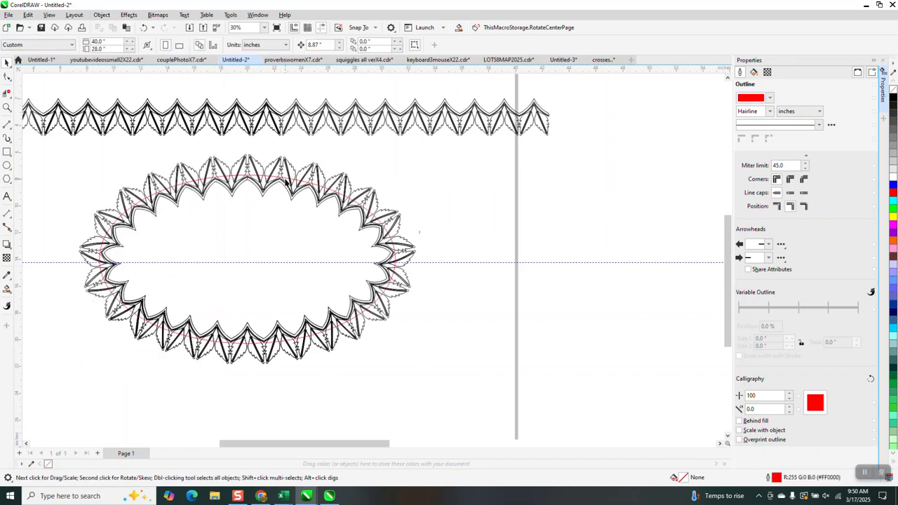
{"action": "left_click", "coordinate": [285, 181]}
{"action": "left_click_drag", "start_coordinate": [296, 176], "coordinate": [595, 202]}
Remove the vertical closing lines between the border bands at the oval's top seam with virtual segment deletion
{"action": "left_click", "coordinate": [7, 107]}
{"action": "left_click_drag", "start_coordinate": [219, 168], "coordinate": [292, 221]}
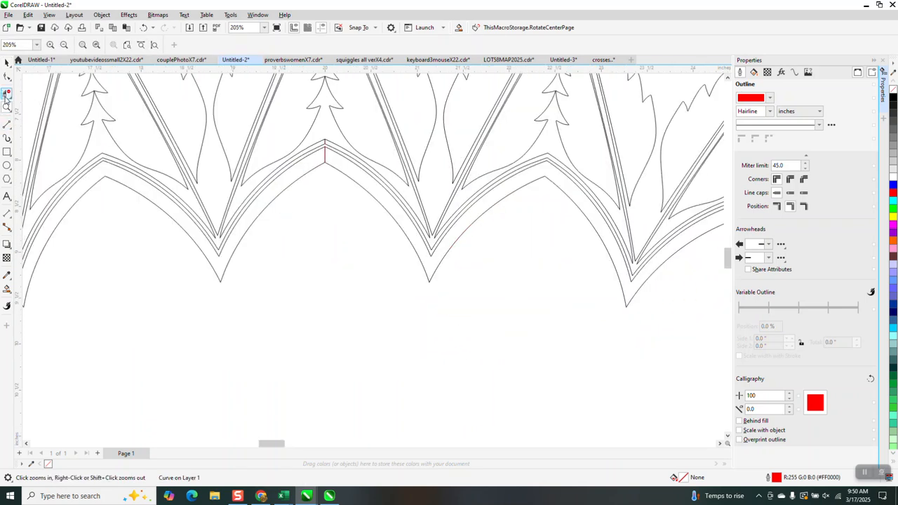
{"action": "left_click", "coordinate": [7, 94]}
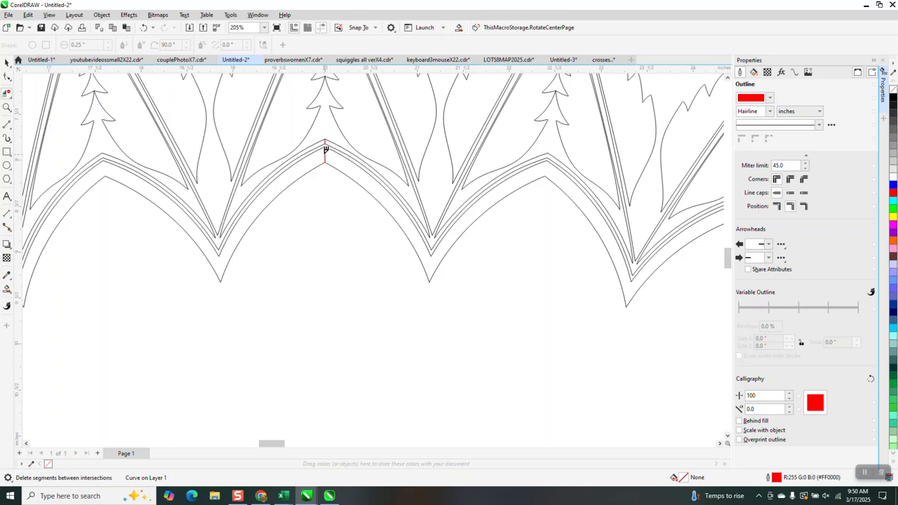
{"action": "left_click", "coordinate": [325, 152]}
{"action": "left_click", "coordinate": [325, 142]}
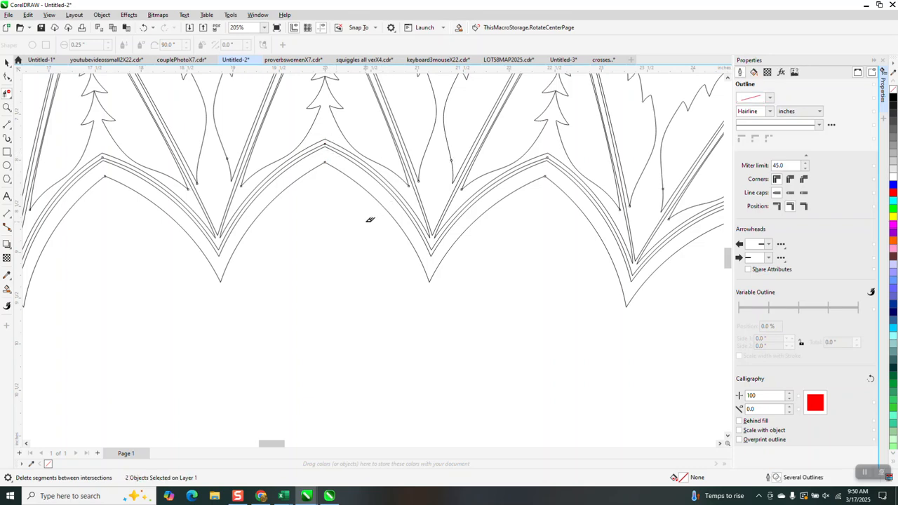
Smart Fill the oval's inner scalloped border band and the connected narrow band with leaf veins in blue, without an outline
{"action": "scroll", "coordinate": [291, 249], "scroll_direction": "down", "scroll_amount": 1}
{"action": "scroll", "coordinate": [283, 249], "scroll_direction": "down", "scroll_amount": 2}
{"action": "scroll", "coordinate": [351, 236], "scroll_direction": "down", "scroll_amount": 3}
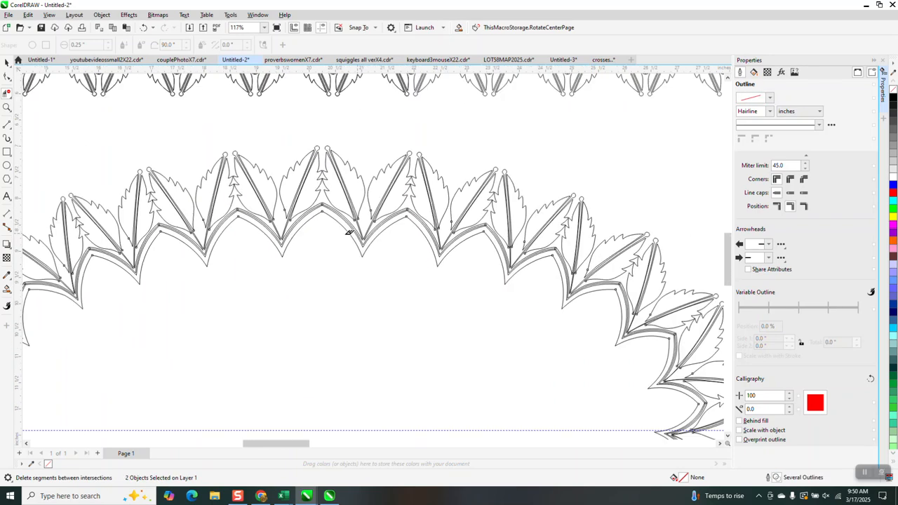
{"action": "left_click", "coordinate": [7, 287]}
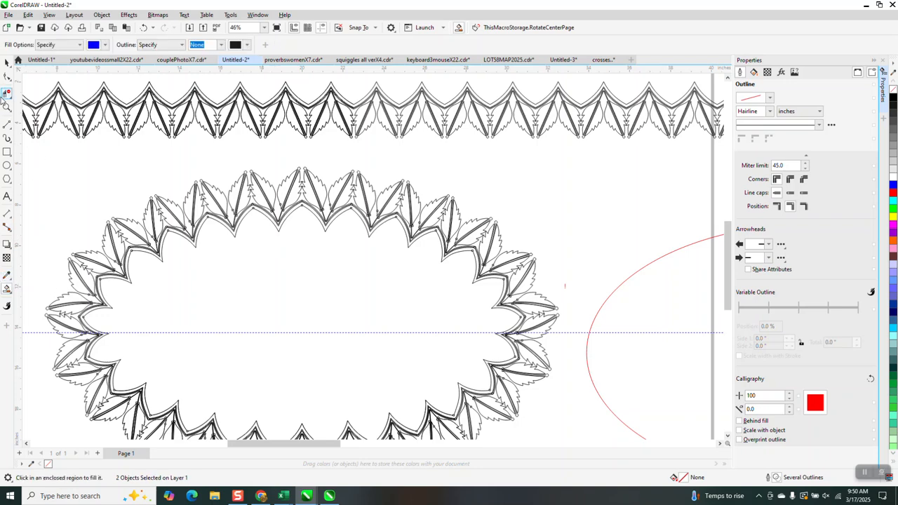
{"action": "left_click", "coordinate": [7, 107]}
{"action": "left_click_drag", "start_coordinate": [223, 180], "coordinate": [371, 280]}
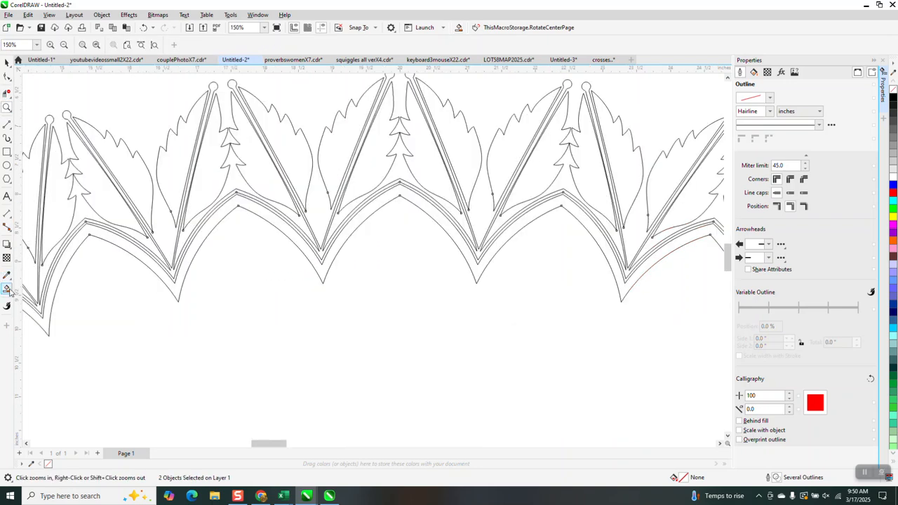
{"action": "left_click", "coordinate": [259, 211]}
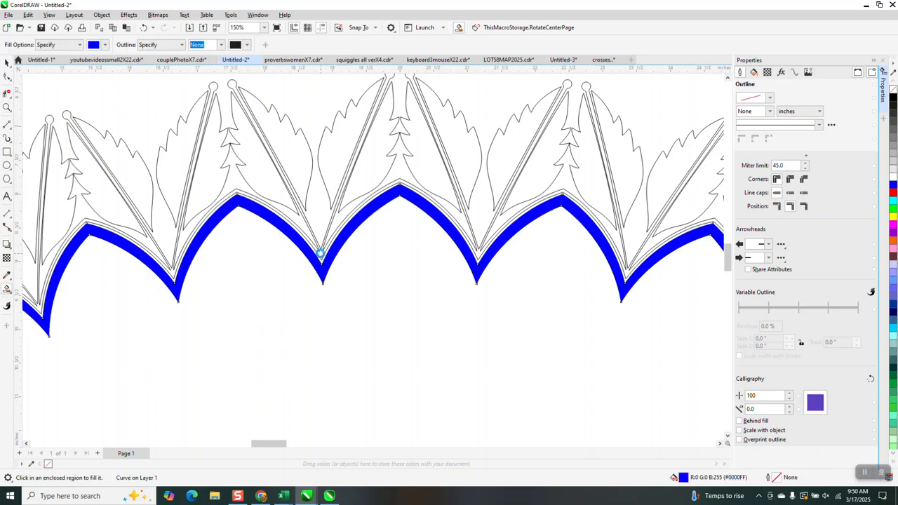
{"action": "left_click", "coordinate": [320, 254]}
{"action": "scroll", "coordinate": [261, 255], "scroll_direction": "down", "scroll_amount": 5}
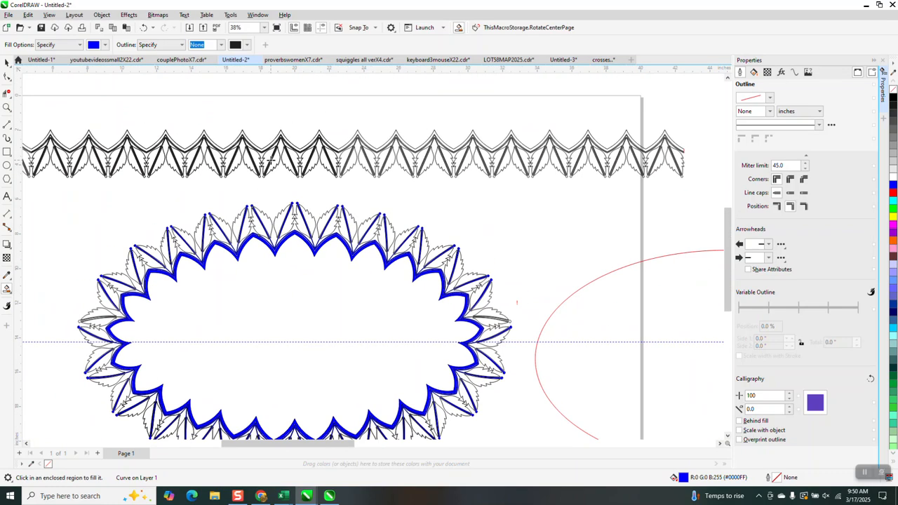
Move the two blue filled shapes off the oval to the left, keeping them aligned with each other
{"action": "scroll", "coordinate": [270, 159], "scroll_direction": "down", "scroll_amount": 2}
{"action": "left_click", "coordinate": [7, 63]}
{"action": "scroll", "coordinate": [484, 243], "scroll_direction": "down", "scroll_amount": 1}
{"action": "key", "text": "Left"}
{"action": "key", "text": "Left"}
{"action": "key", "text": "Left"}
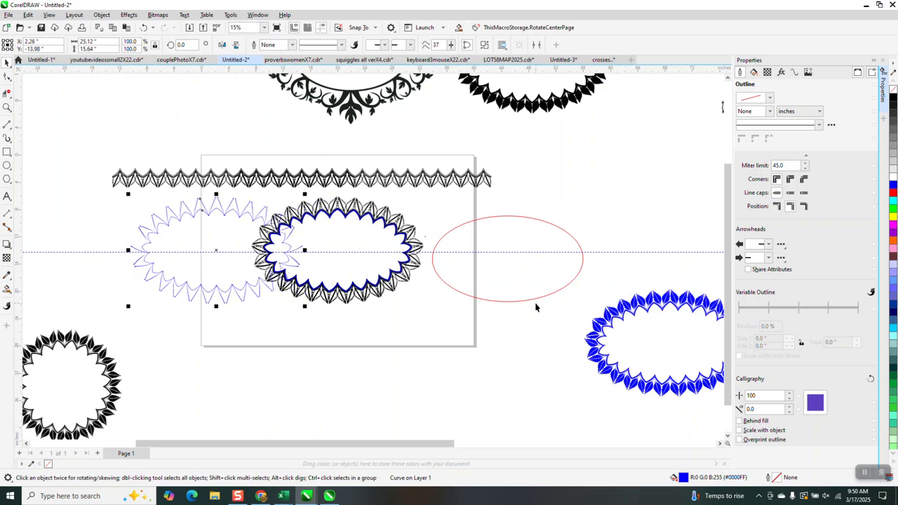
{"action": "left_click", "coordinate": [402, 238]}
{"action": "key", "text": "Left"}
{"action": "key", "text": "Left"}
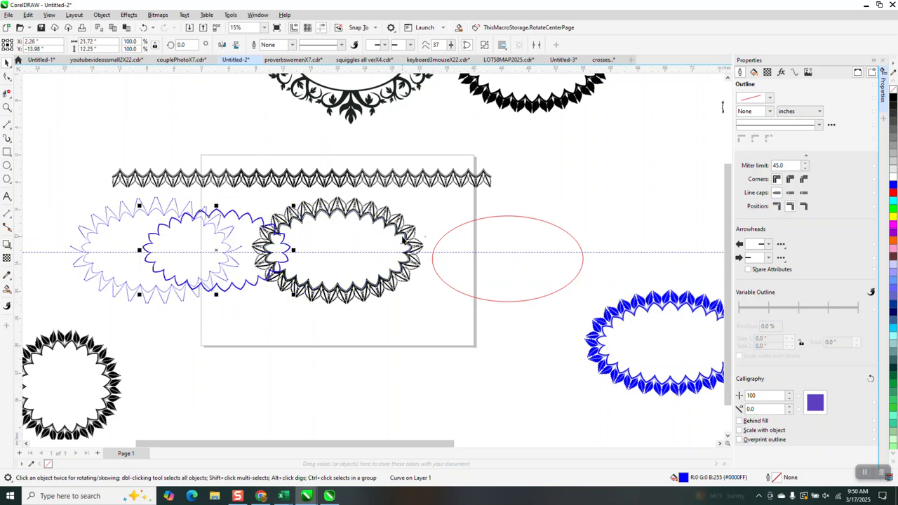
{"action": "key", "text": "Left"}
Select all remaining objects of the leaf oval on the page and fill them with blue
{"action": "left_click_drag", "start_coordinate": [246, 200], "coordinate": [429, 317]}
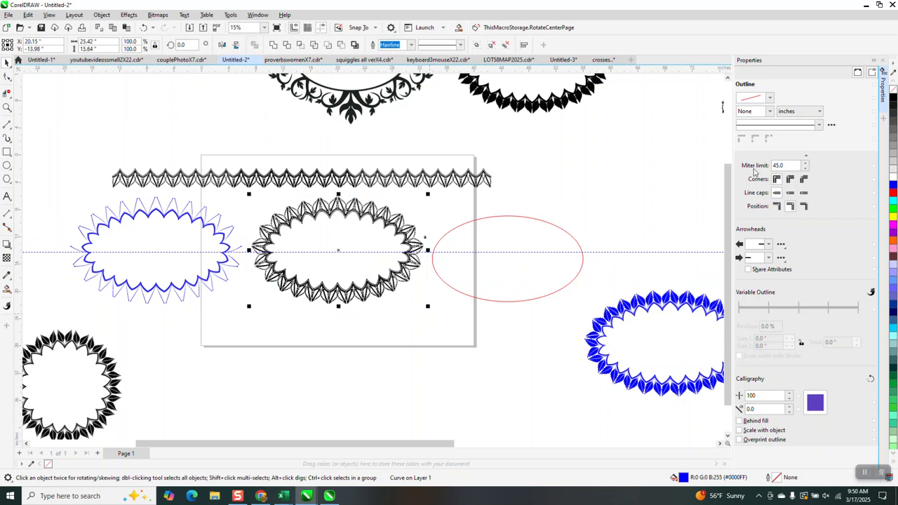
{"action": "left_click", "coordinate": [893, 185]}
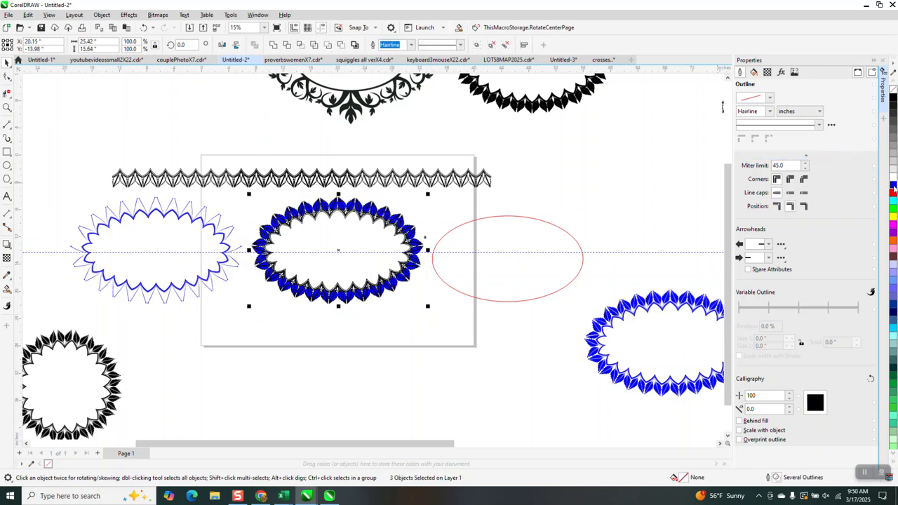
{"action": "key", "text": "Left"}
{"action": "key", "text": "Left"}
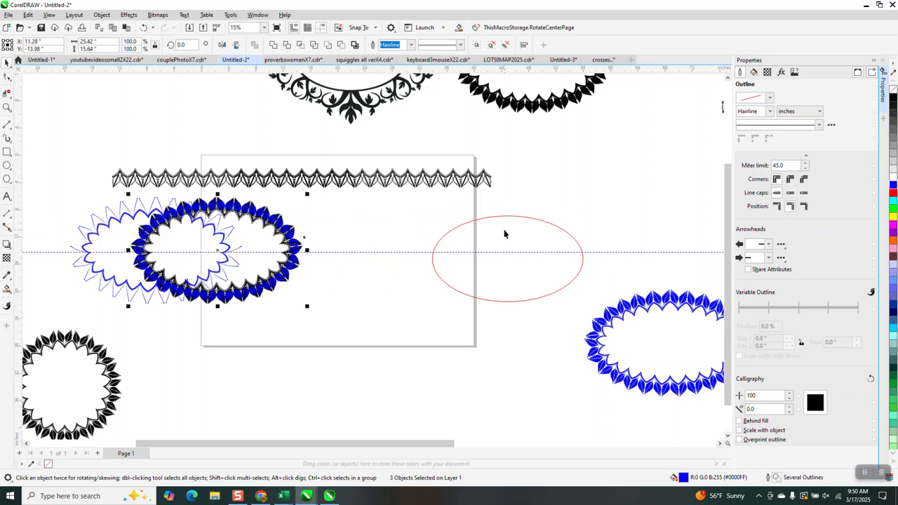
{"action": "key", "text": "Right"}
{"action": "key", "text": "Right"}
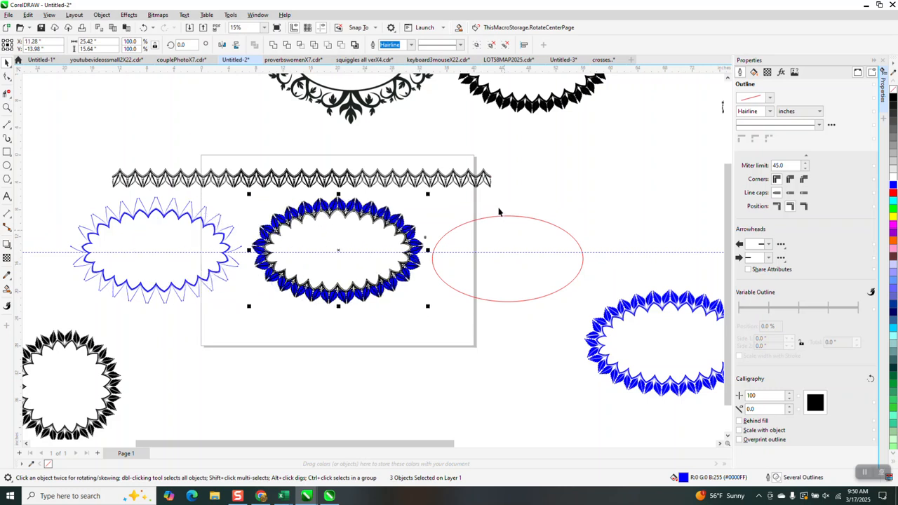
{"action": "left_click", "coordinate": [433, 217]}
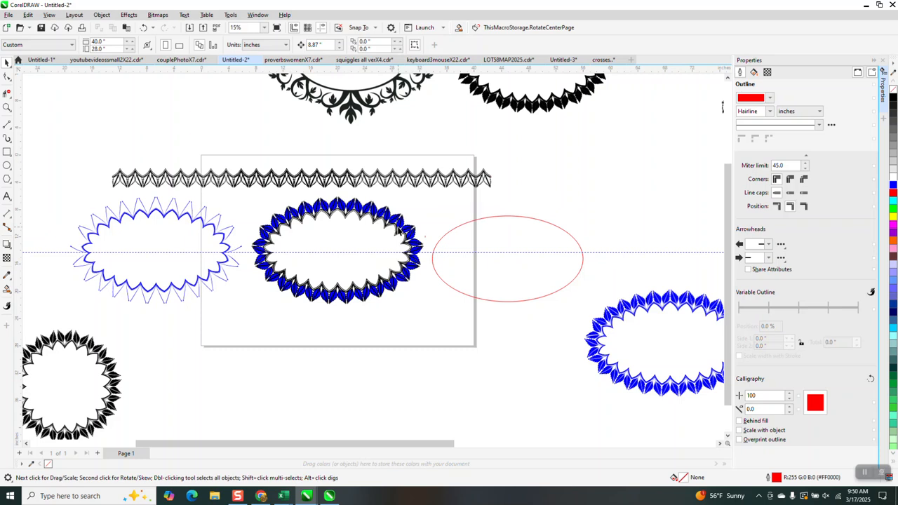
Ungroup the blue-filled leaf ring on the page and check that its leaf clusters can be selected individually
{"action": "left_click", "coordinate": [397, 230]}
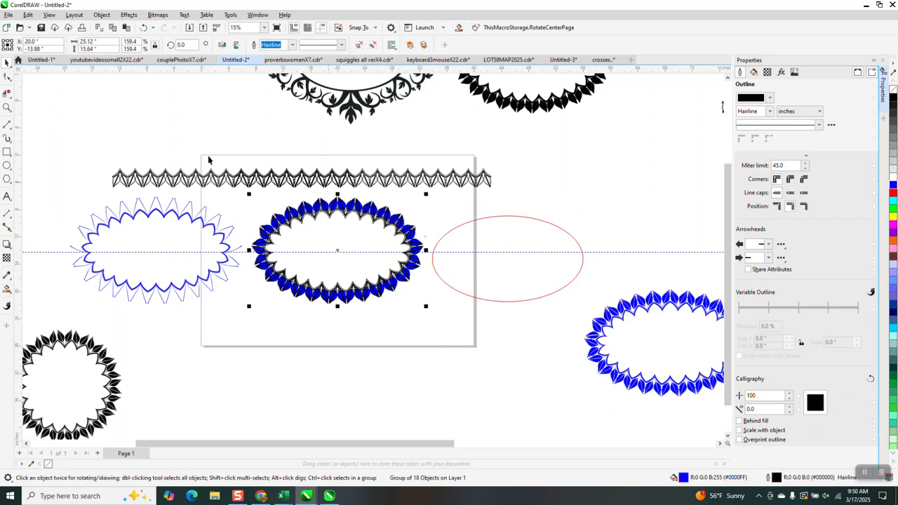
{"action": "left_click", "coordinate": [102, 15]}
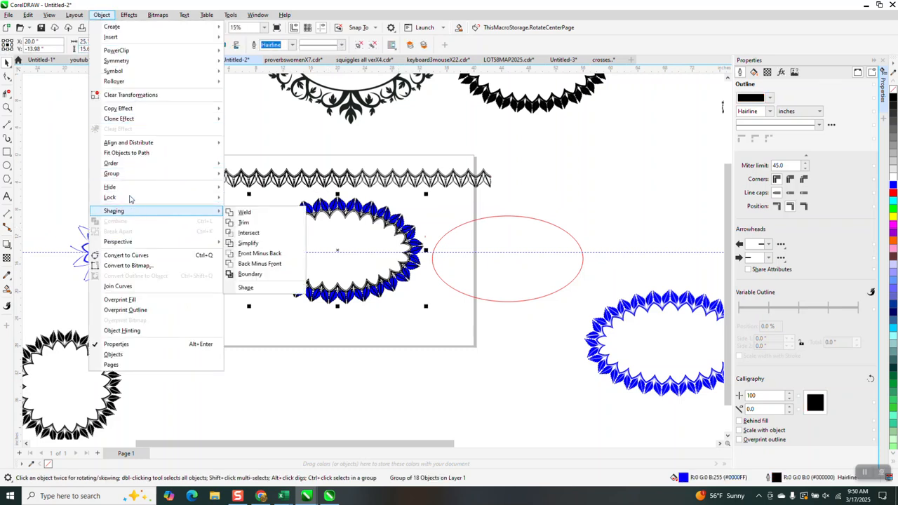
{"action": "mouse_move", "coordinate": [130, 176]}
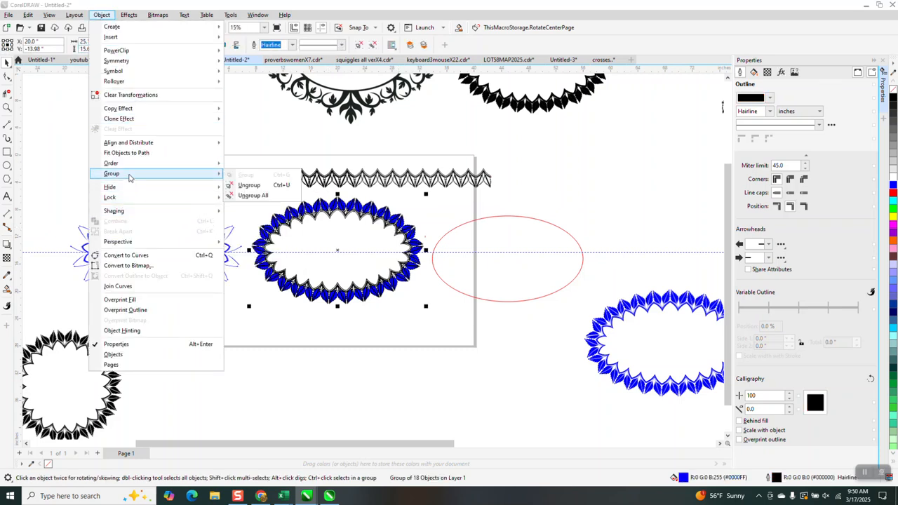
{"action": "left_click", "coordinate": [269, 196]}
{"action": "left_click", "coordinate": [360, 208]}
{"action": "left_click", "coordinate": [361, 208]}
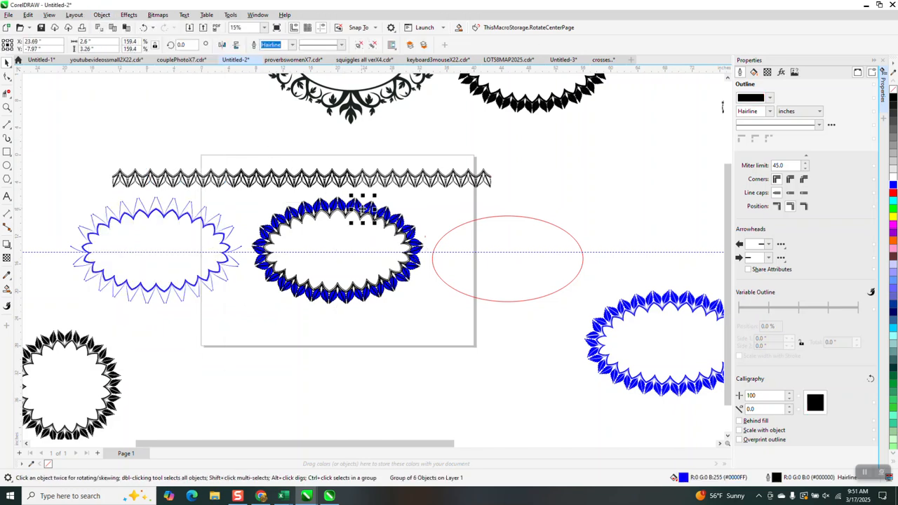
{"action": "left_click", "coordinate": [375, 210]}
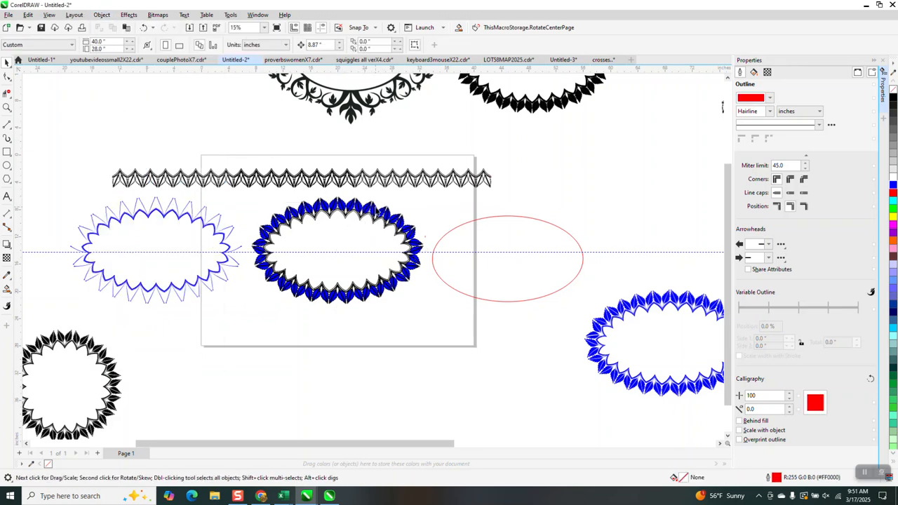
{"action": "left_click", "coordinate": [377, 210]}
Remove the outlines from the whole leaf oval and move it left onto the blue border shapes with three 8.87-inch nudges
{"action": "left_click_drag", "start_coordinate": [247, 199], "coordinate": [442, 313]}
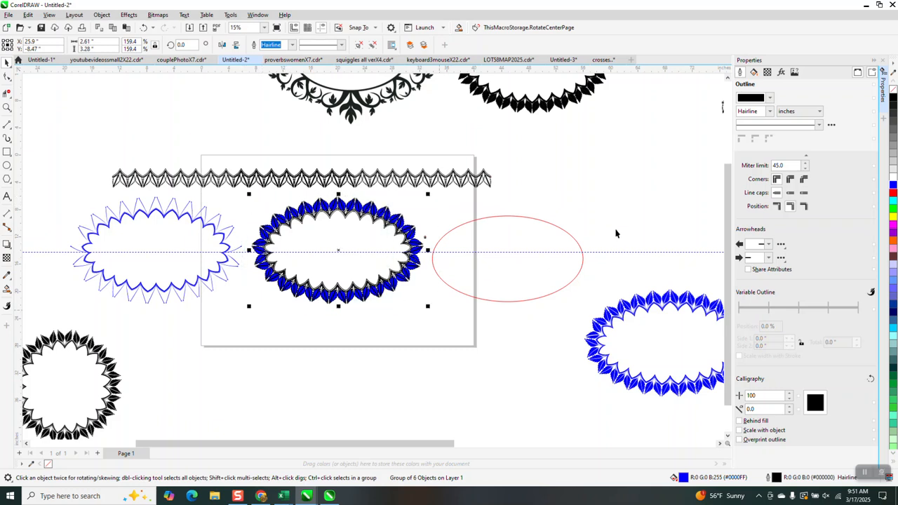
{"action": "right_click", "coordinate": [893, 89]}
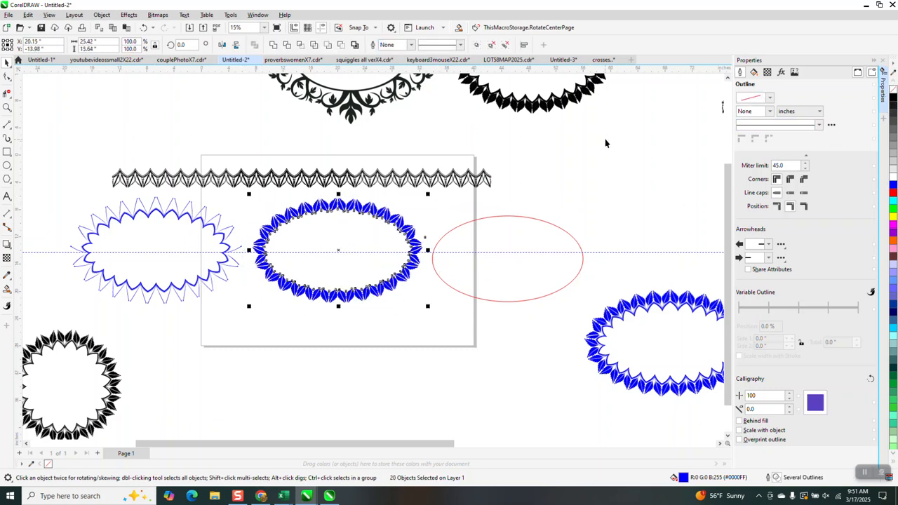
{"action": "key", "text": "Left"}
{"action": "key", "text": "Left"}
{"action": "key", "text": "Left"}
Examine the scalloped border's peaks and valleys on the assembled blue oval up close and compare them with the black leaf oval's border
{"action": "left_click", "coordinate": [6, 108]}
{"action": "left_click_drag", "start_coordinate": [139, 186], "coordinate": [209, 238]}
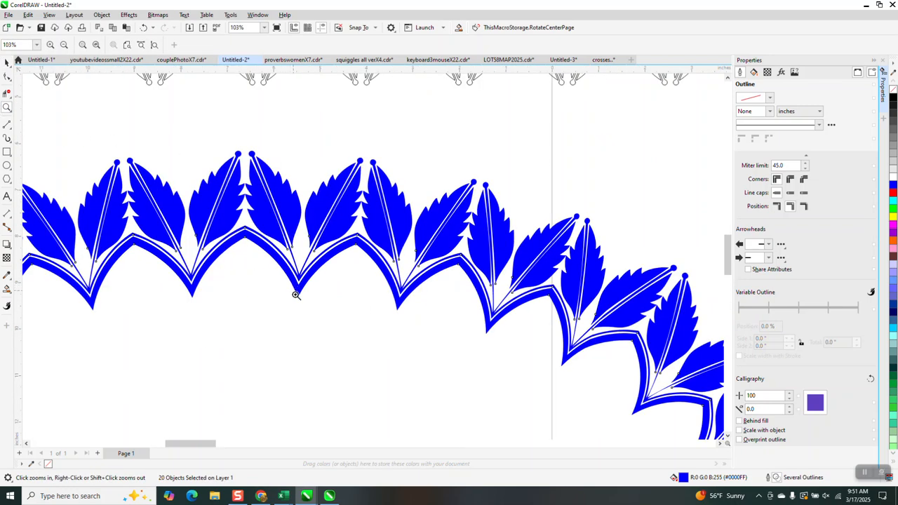
{"action": "left_click_drag", "start_coordinate": [288, 266], "coordinate": [306, 292]}
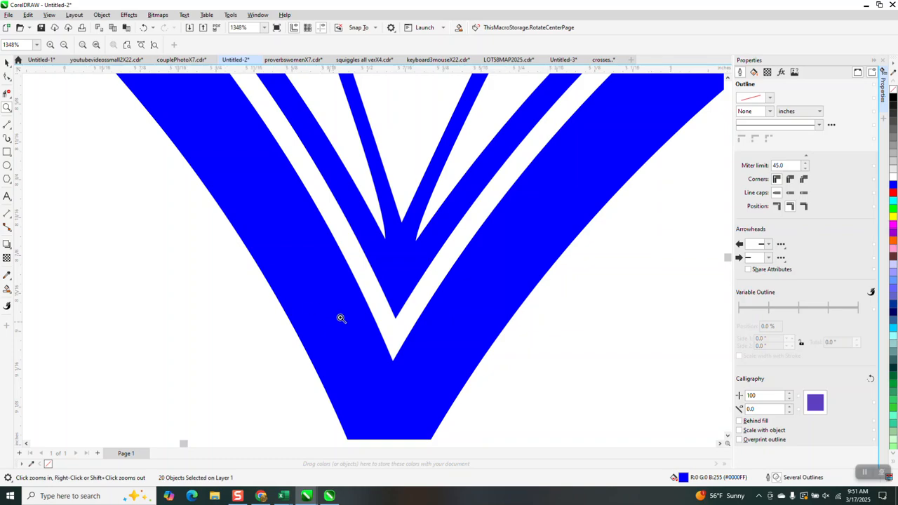
{"action": "scroll", "coordinate": [392, 262], "scroll_direction": "down", "scroll_amount": 1}
{"action": "scroll", "coordinate": [386, 276], "scroll_direction": "down", "scroll_amount": 5}
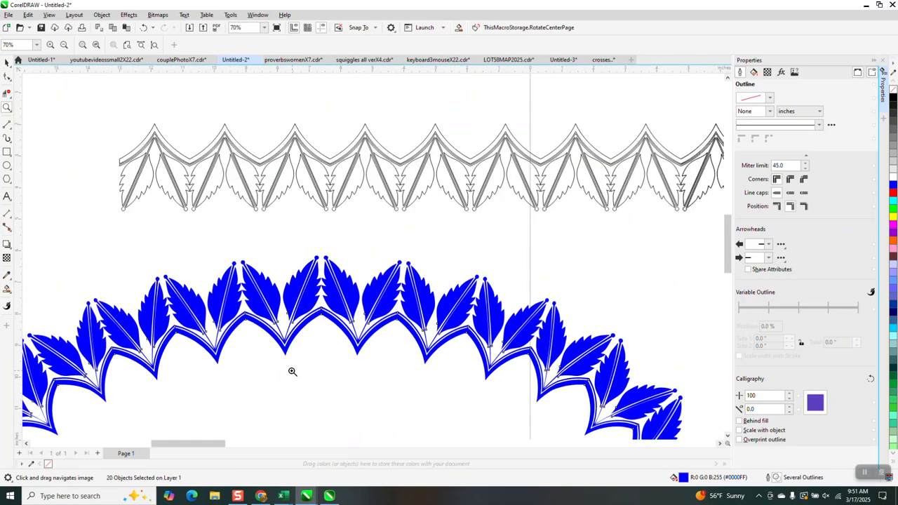
{"action": "scroll", "coordinate": [401, 288], "scroll_direction": "down", "scroll_amount": 1}
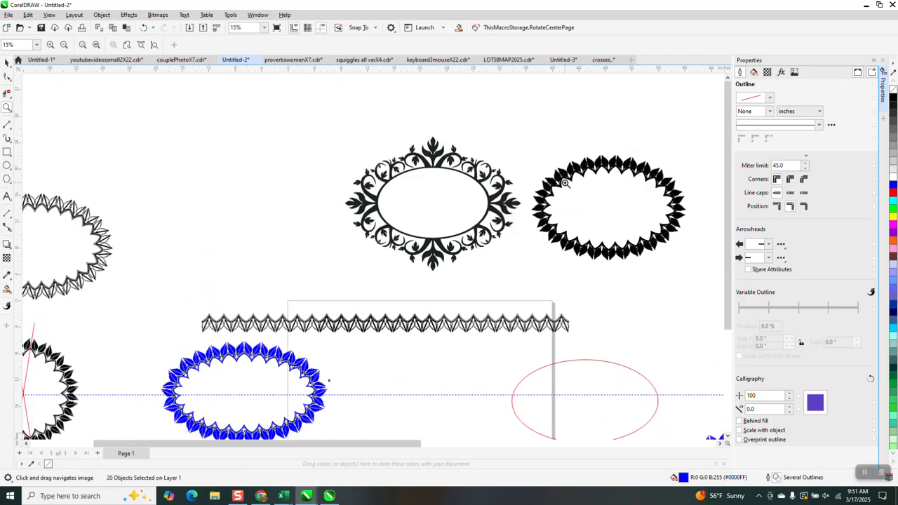
{"action": "scroll", "coordinate": [617, 174], "scroll_direction": "up", "scroll_amount": 4}
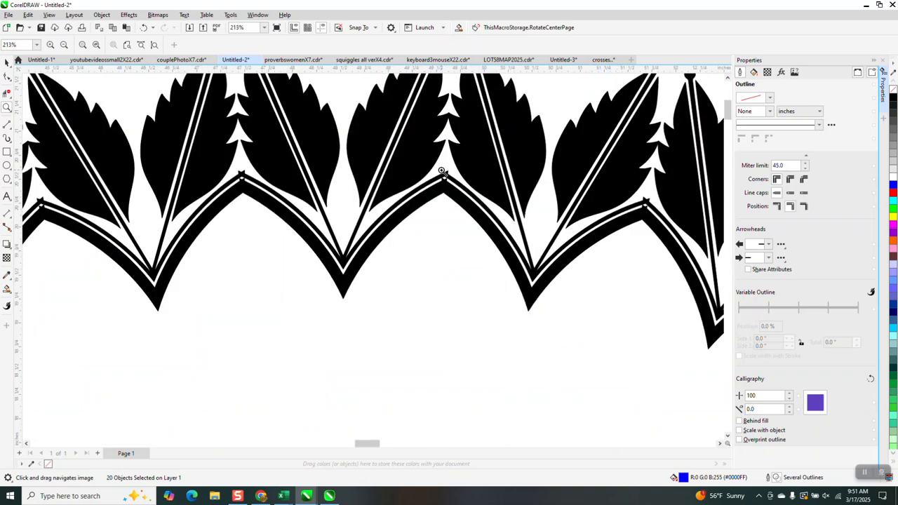
{"action": "scroll", "coordinate": [454, 188], "scroll_direction": "up", "scroll_amount": 3}
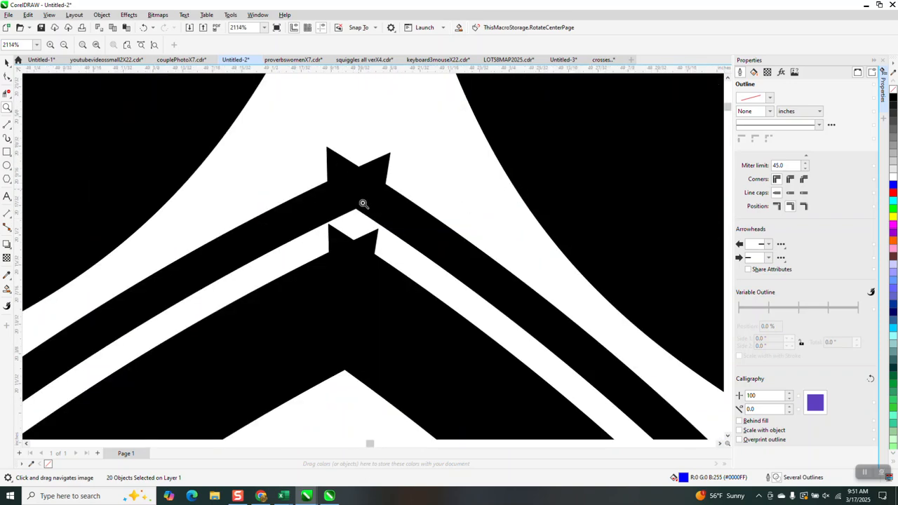
{"action": "scroll", "coordinate": [362, 203], "scroll_direction": "down", "scroll_amount": 4}
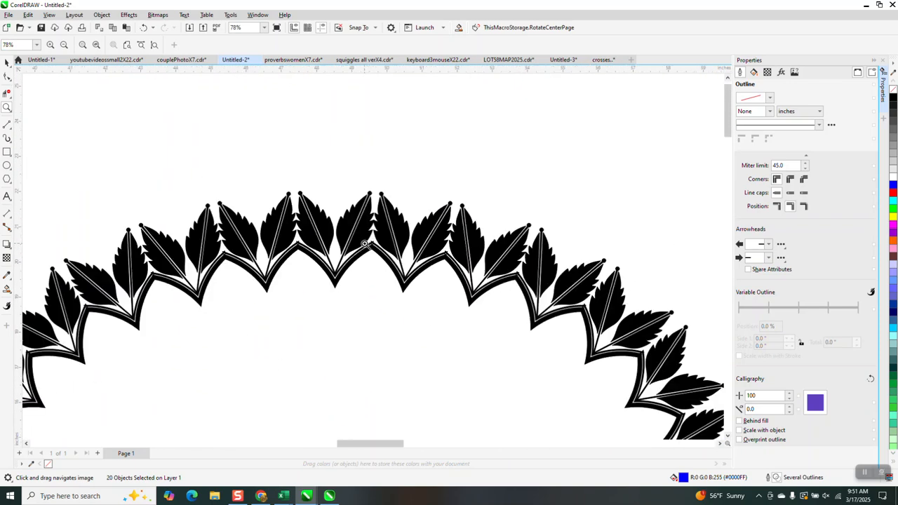
{"action": "scroll", "coordinate": [365, 243], "scroll_direction": "down", "scroll_amount": 5}
{"action": "left_click_drag", "start_coordinate": [134, 307], "coordinate": [229, 343]}
{"action": "left_click_drag", "start_coordinate": [200, 217], "coordinate": [285, 302]}
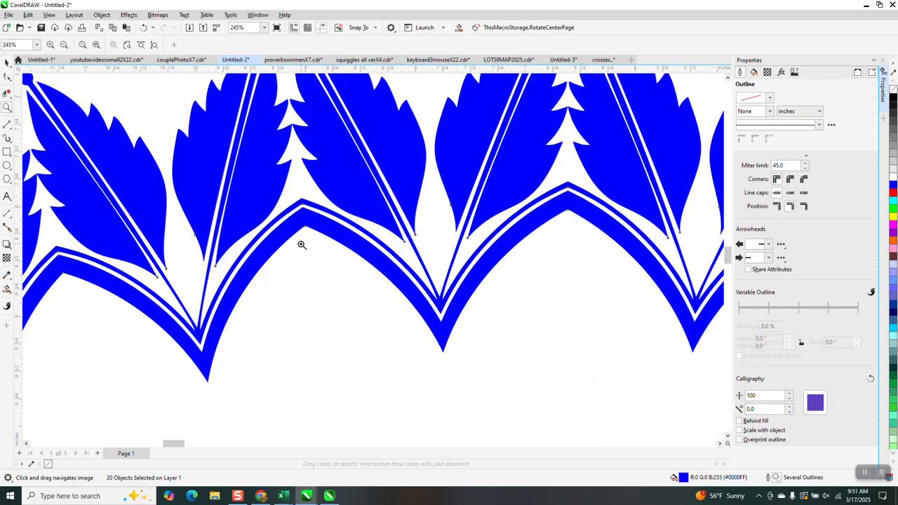
{"action": "scroll", "coordinate": [302, 244], "scroll_direction": "down", "scroll_amount": 4}
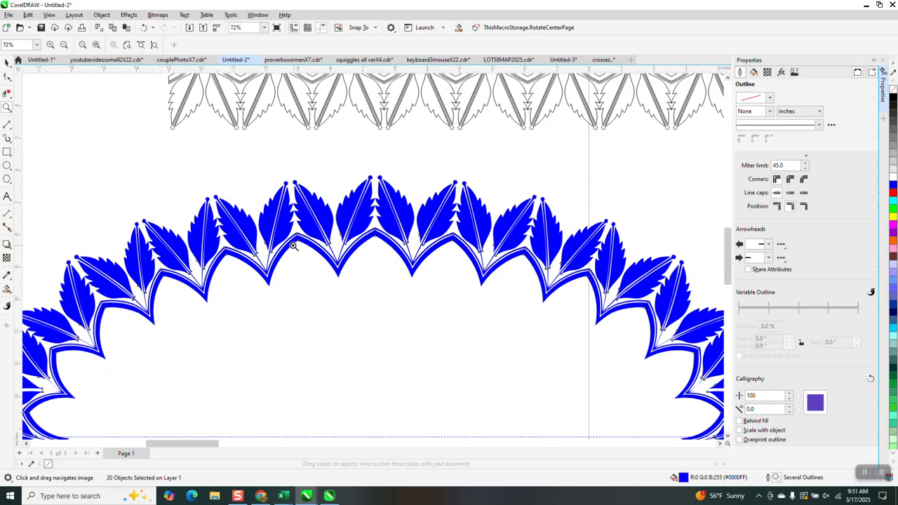